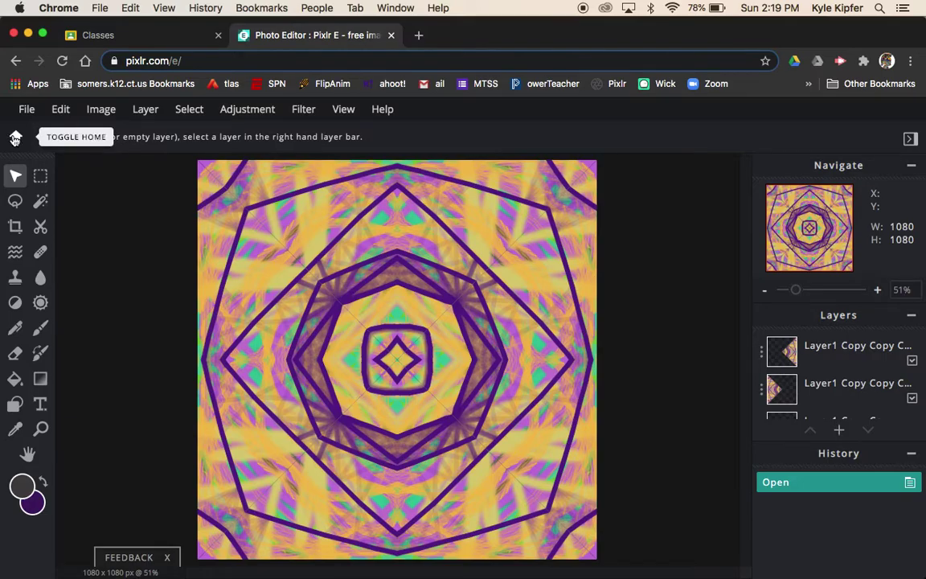
- Create a blank Square HD 1080x1080 image named 'unity'
click(14, 140)
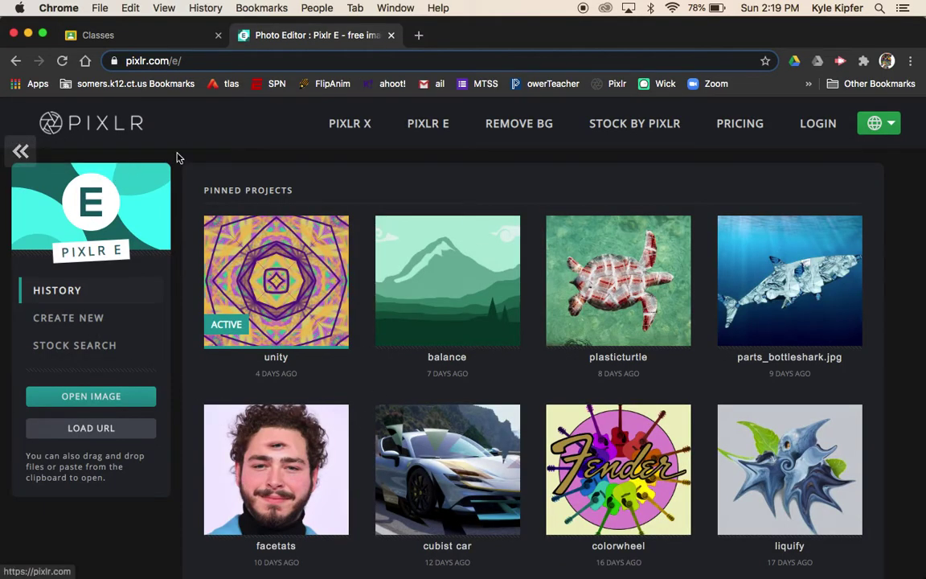
click(72, 320)
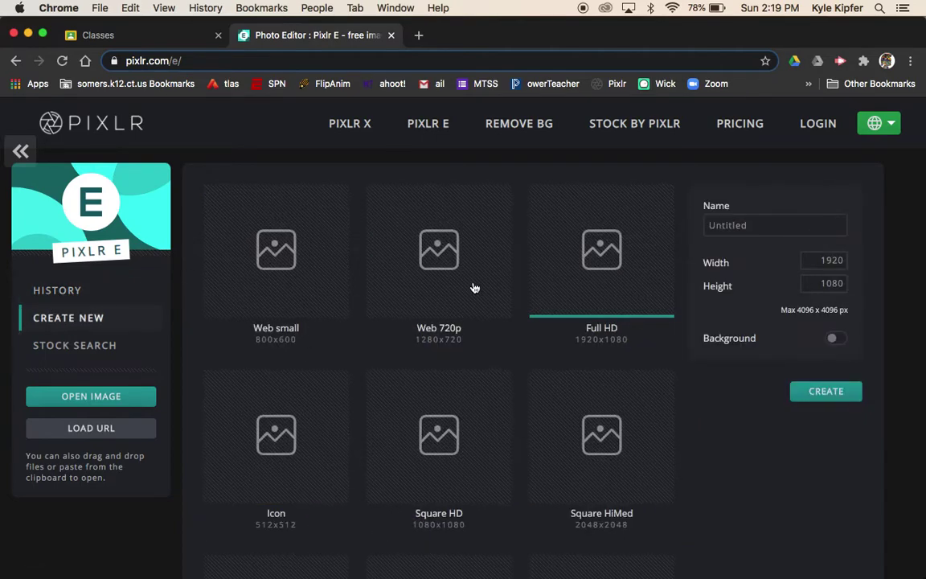
scroll(474, 287, down, 2)
click(463, 394)
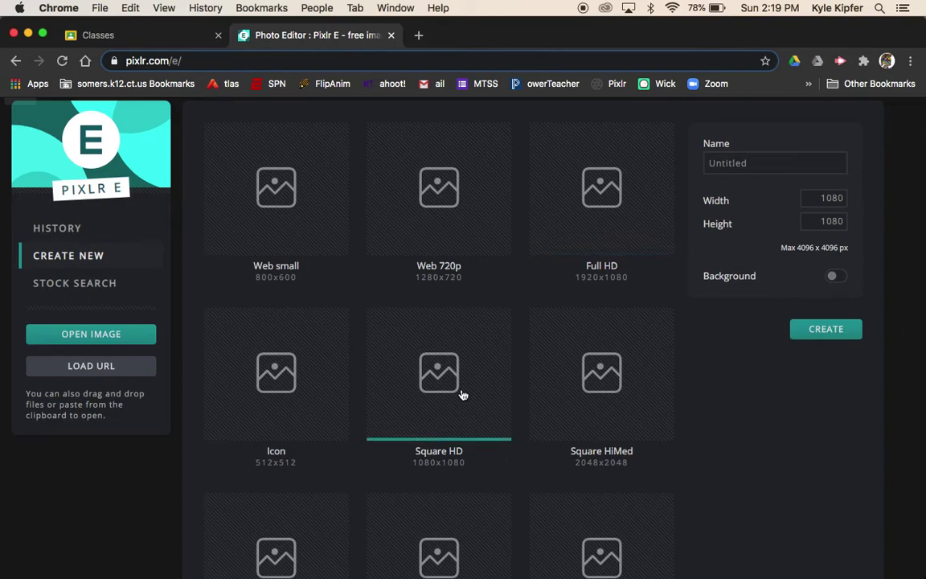
click(760, 161)
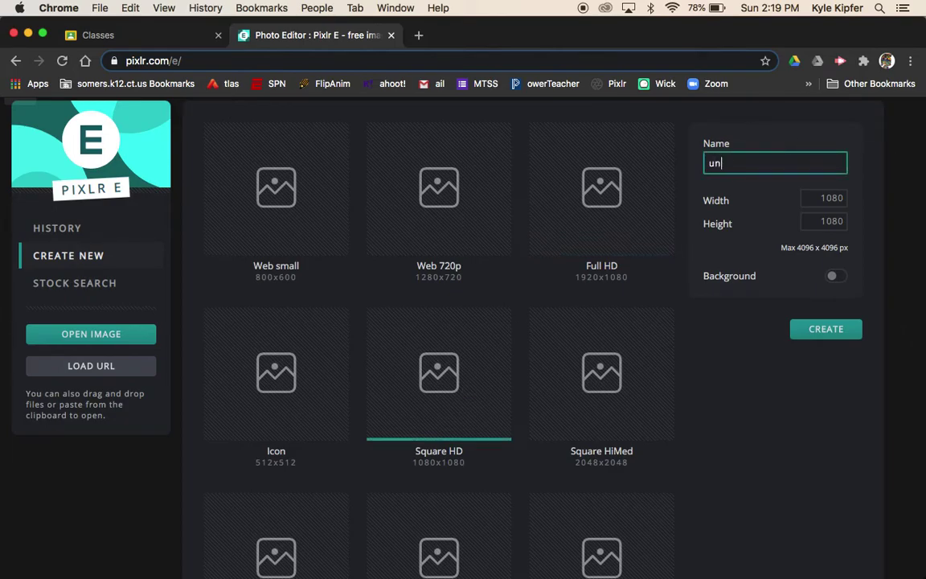
click(831, 330)
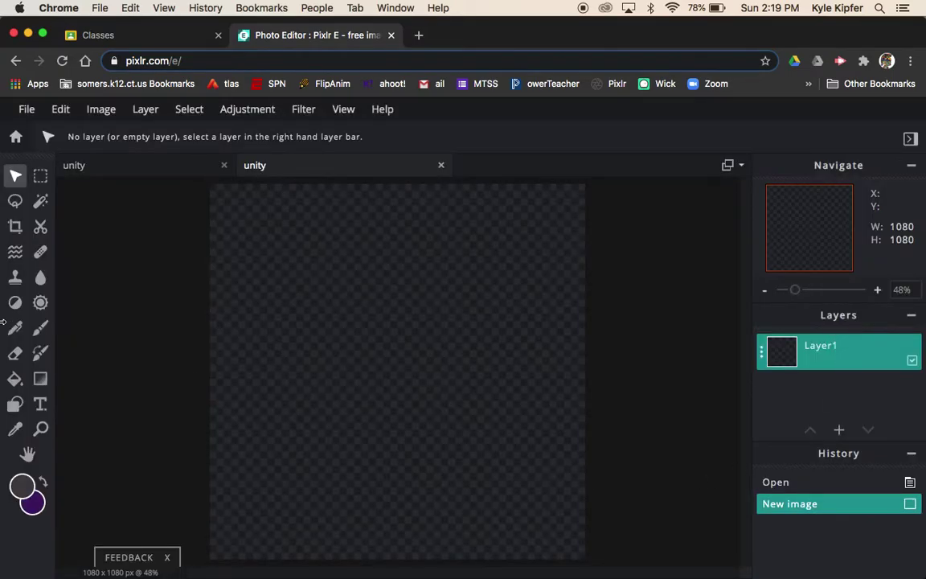
- Draw a polygon lasso triangle linking the top-left corner, canvas centre and top-edge middle
click(15, 202)
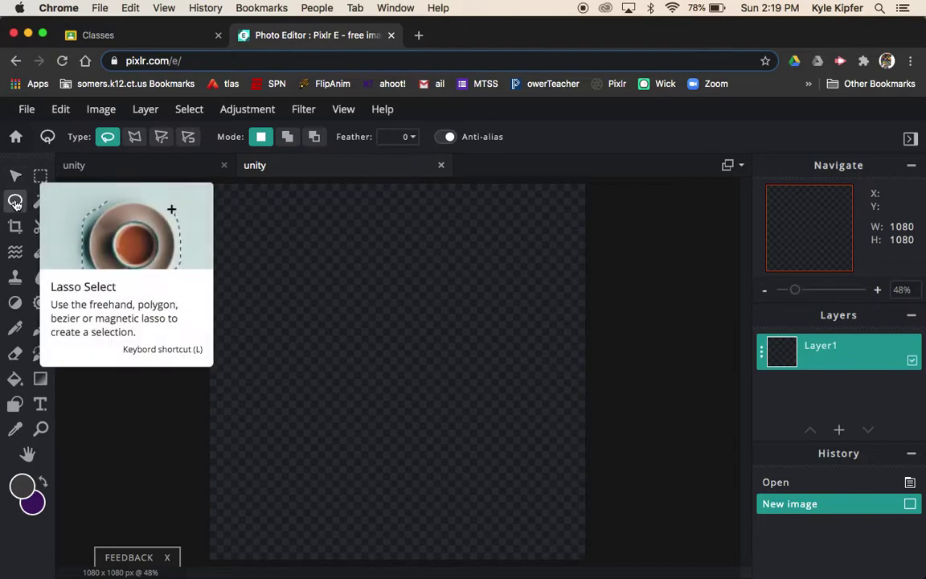
click(135, 138)
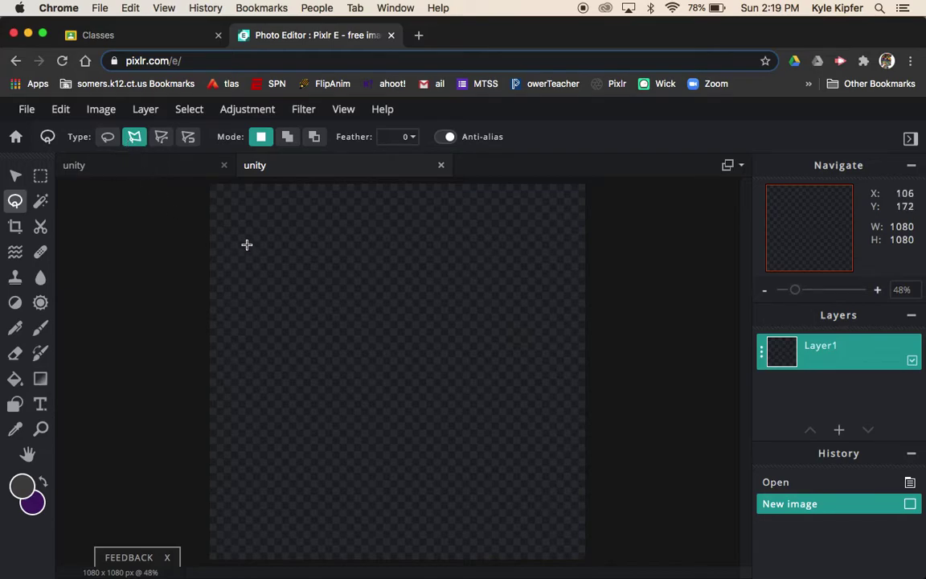
click(210, 184)
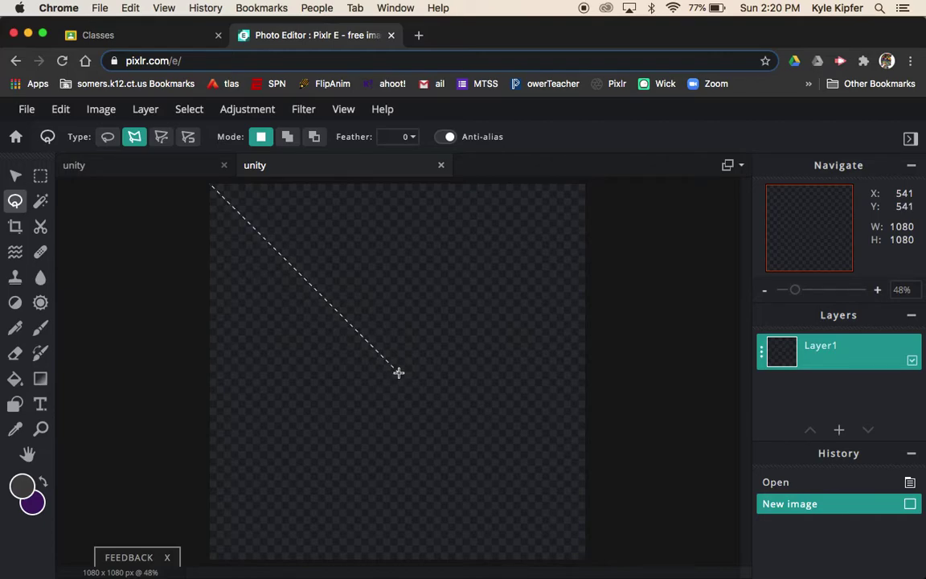
click(399, 372)
click(399, 184)
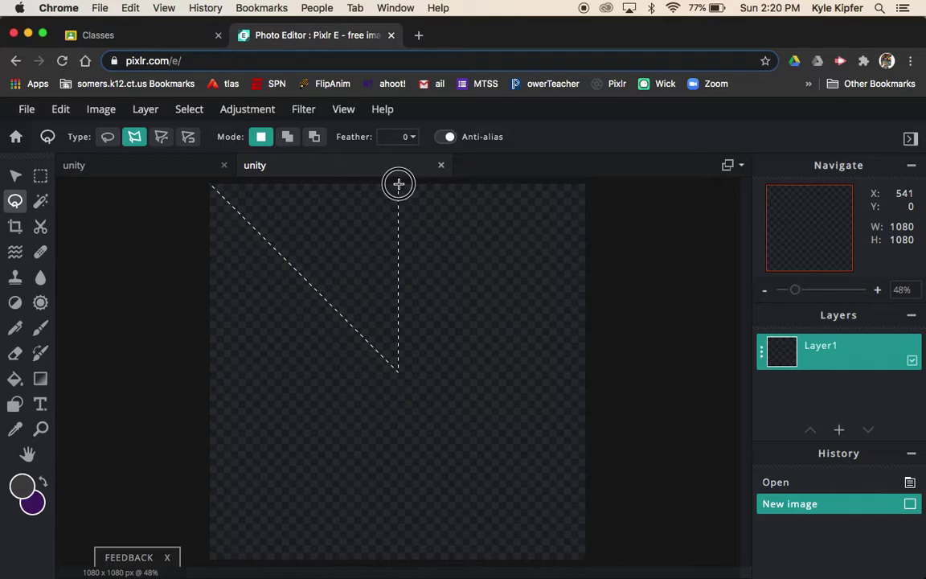
click(210, 185)
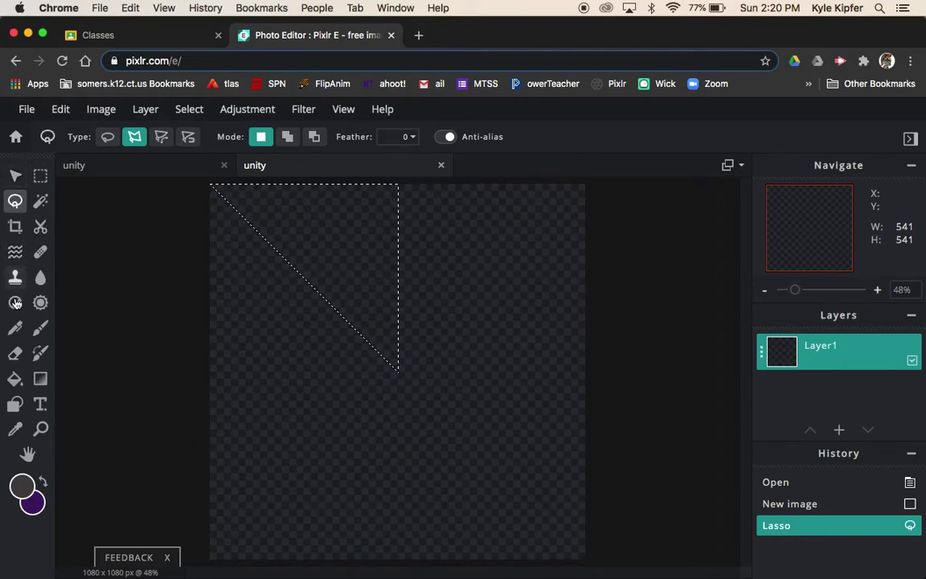
- Scribble magenta #9C3054 inside the triangle, then fill it with a linear magenta-to-purple gradient
click(40, 330)
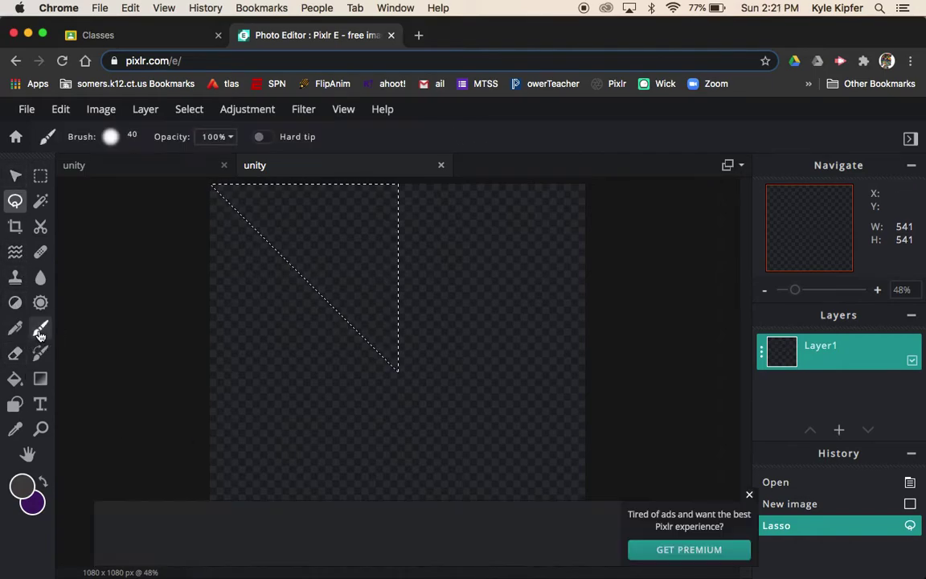
click(750, 495)
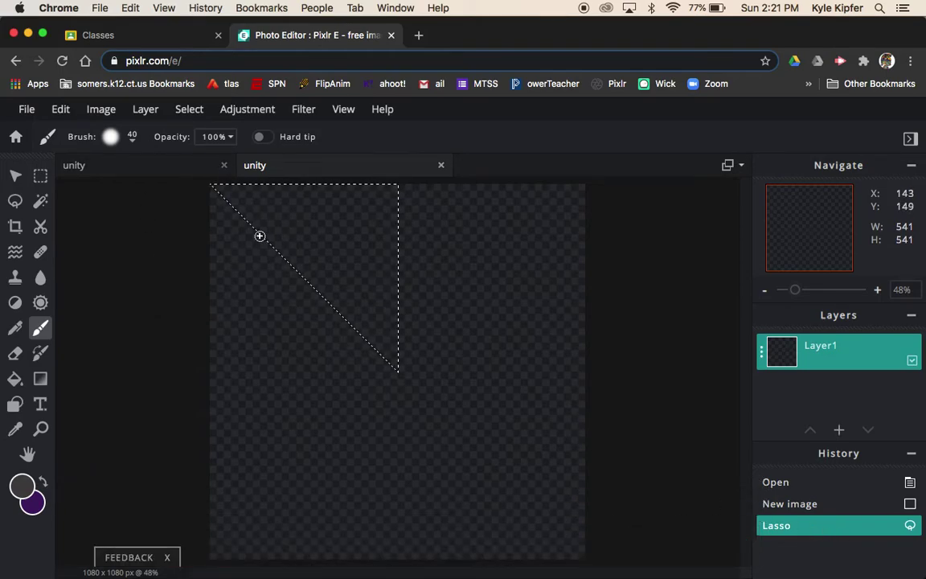
click(132, 142)
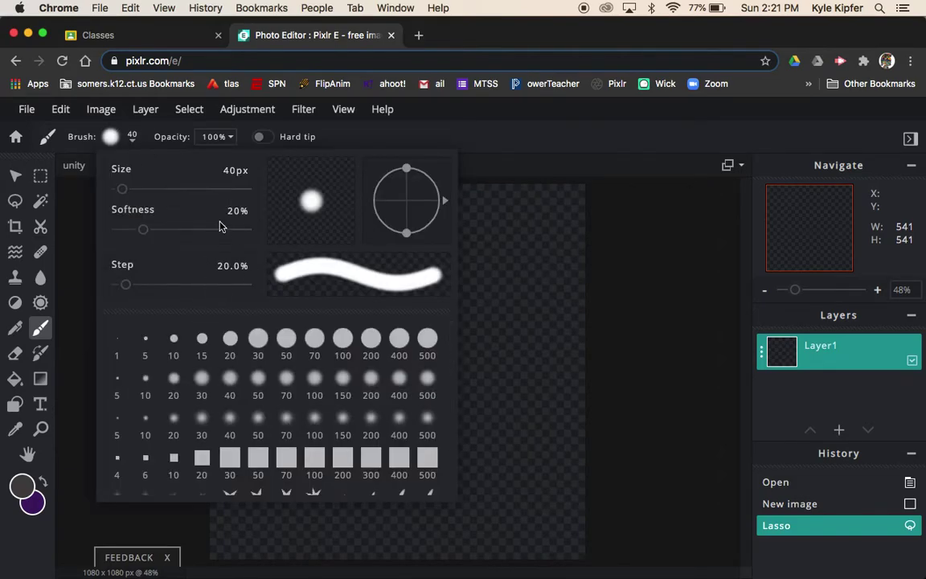
click(22, 487)
click(20, 486)
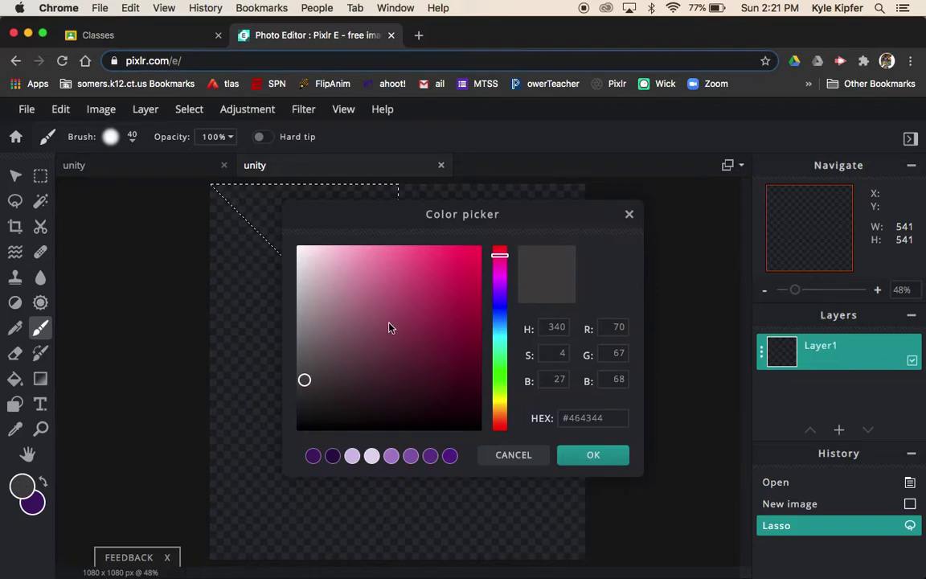
click(425, 317)
click(616, 469)
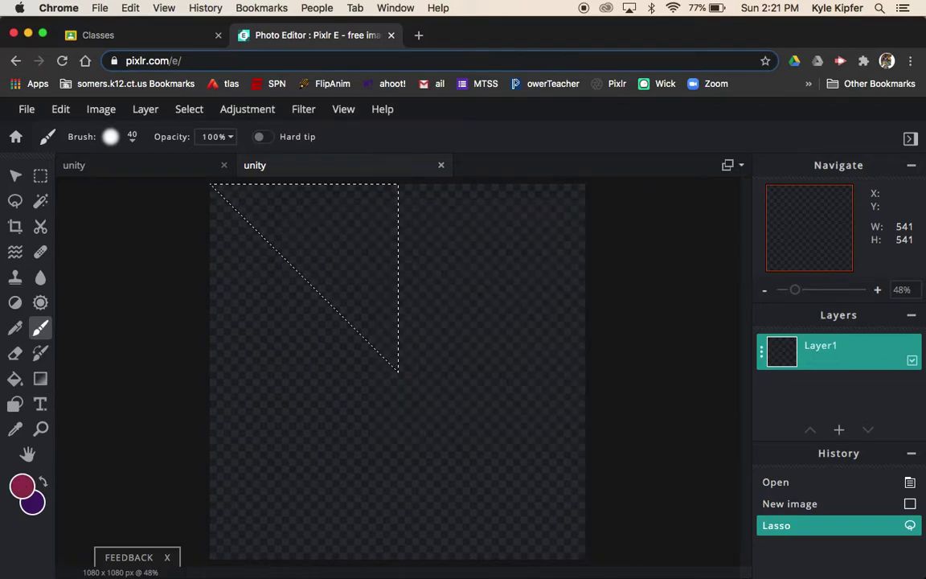
mouse_move(236, 205)
mouse_down()
mouse_move(269, 232)
mouse_move(354, 208)
mouse_move(383, 255)
mouse_move(443, 256)
mouse_move(393, 397)
mouse_move(300, 190)
mouse_move(288, 255)
mouse_move(221, 251)
mouse_move(192, 186)
mouse_move(239, 236)
mouse_move(228, 193)
mouse_move(253, 155)
mouse_move(294, 228)
mouse_move(337, 139)
mouse_move(376, 246)
mouse_move(387, 60)
mouse_move(432, 158)
mouse_move(417, 198)
mouse_move(349, 146)
mouse_move(446, 316)
mouse_up()
click(42, 385)
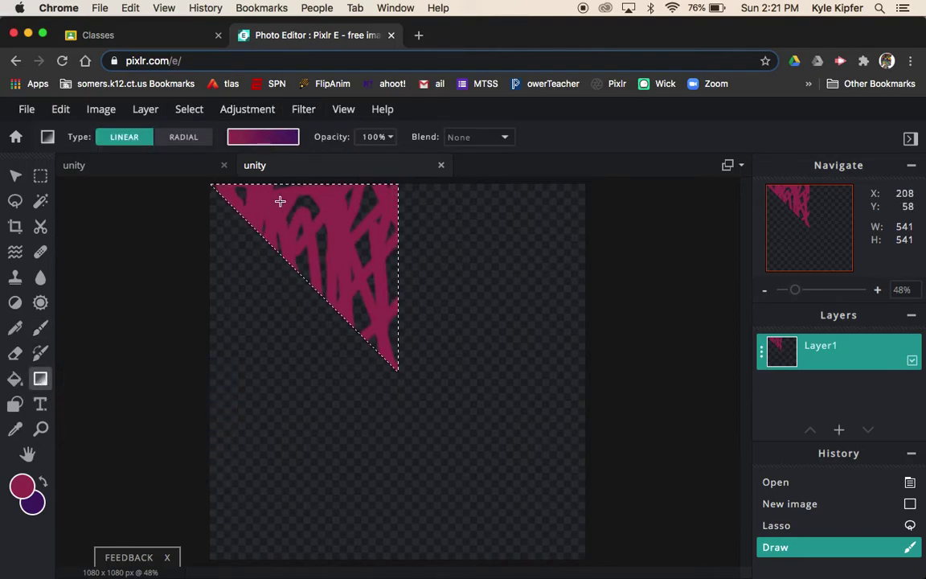
drag(279, 200, 372, 298)
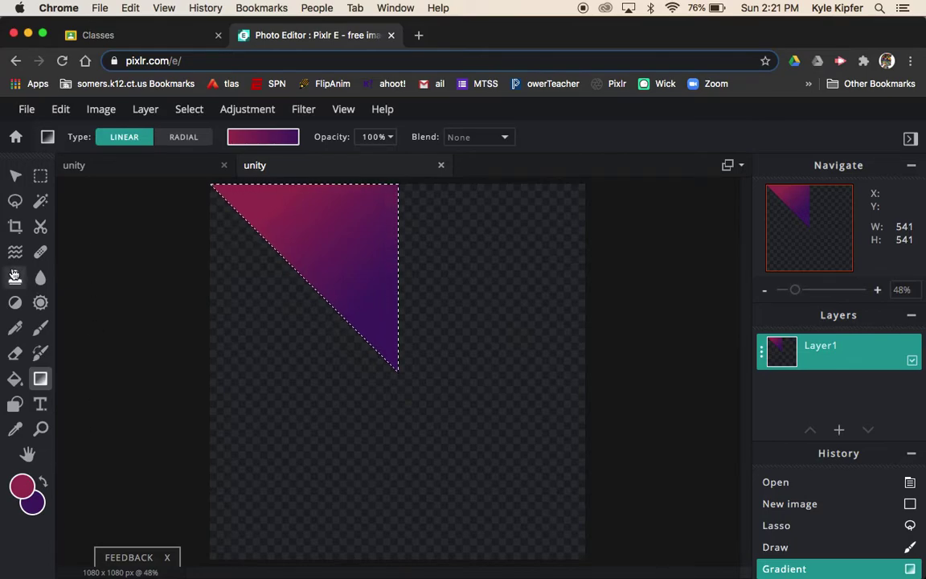
- Set the brush colour to a bright golden yellow #EFB632
click(44, 329)
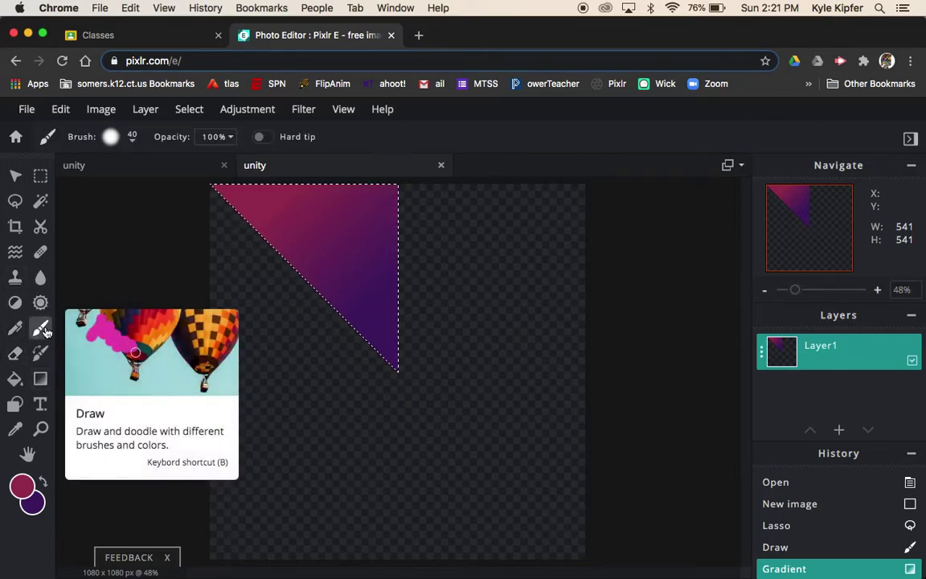
click(22, 488)
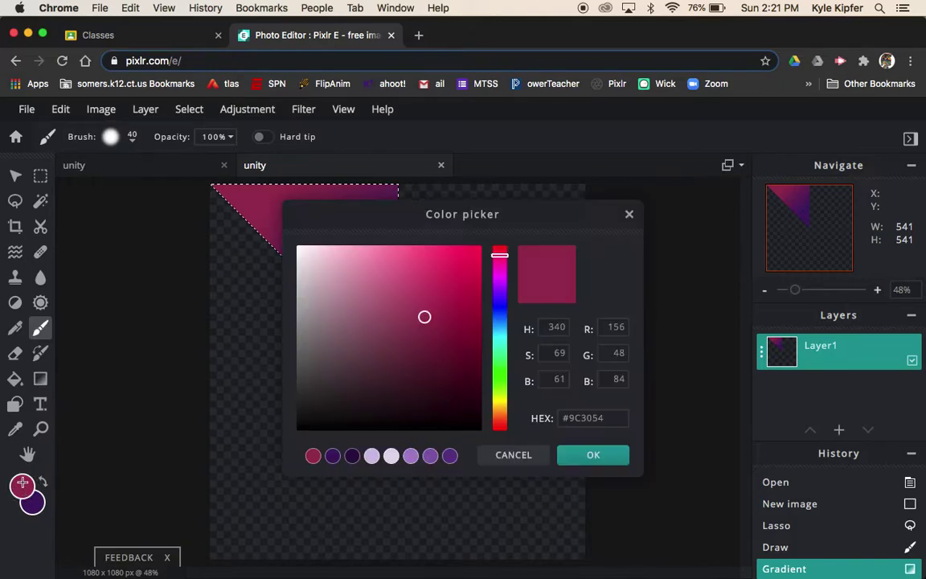
click(500, 408)
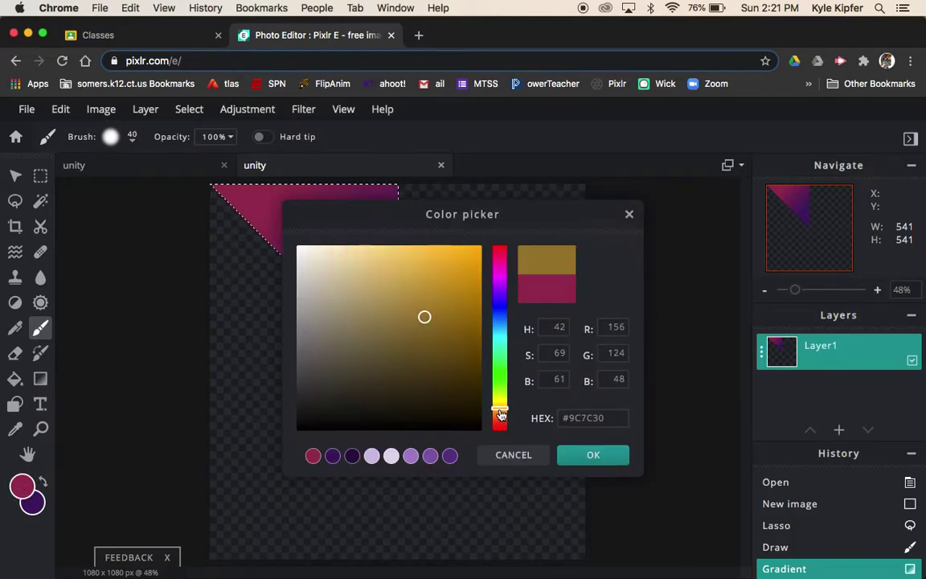
click(443, 261)
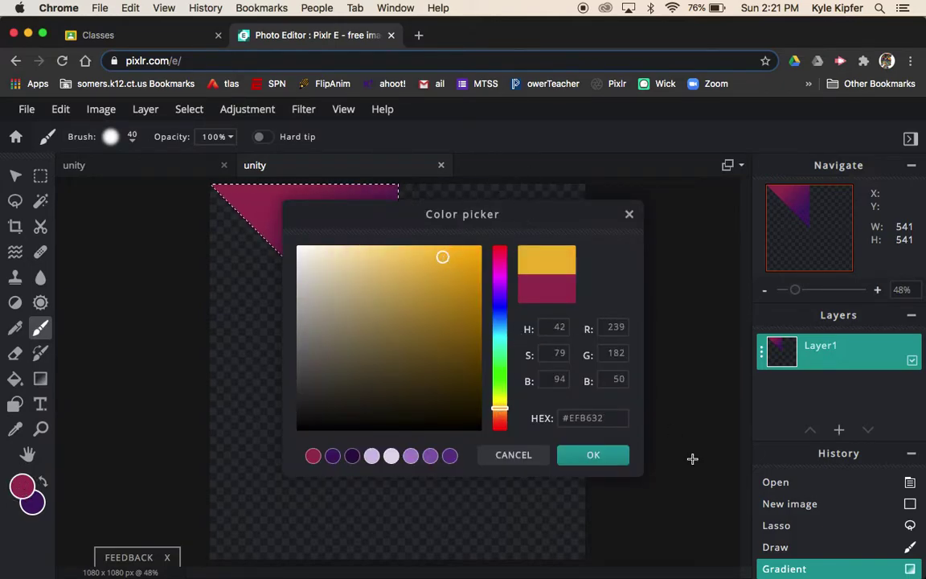
click(608, 452)
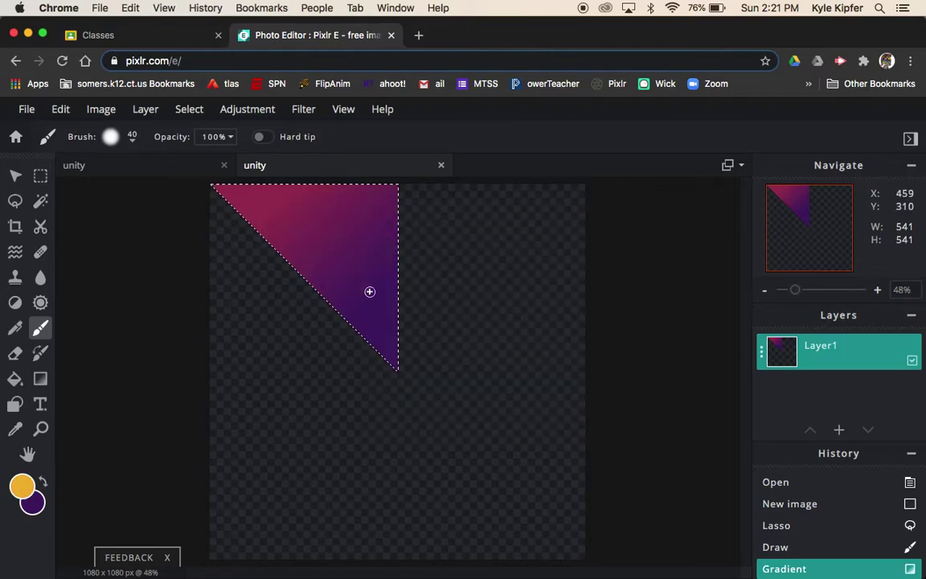
- Paint five crisscrossing yellow strokes across the gradient triangle
mouse_move(321, 366)
mouse_down()
mouse_move(430, 254)
mouse_move(510, 217)
mouse_up()
mouse_move(398, 215)
mouse_down()
mouse_move(302, 222)
mouse_move(234, 192)
mouse_up()
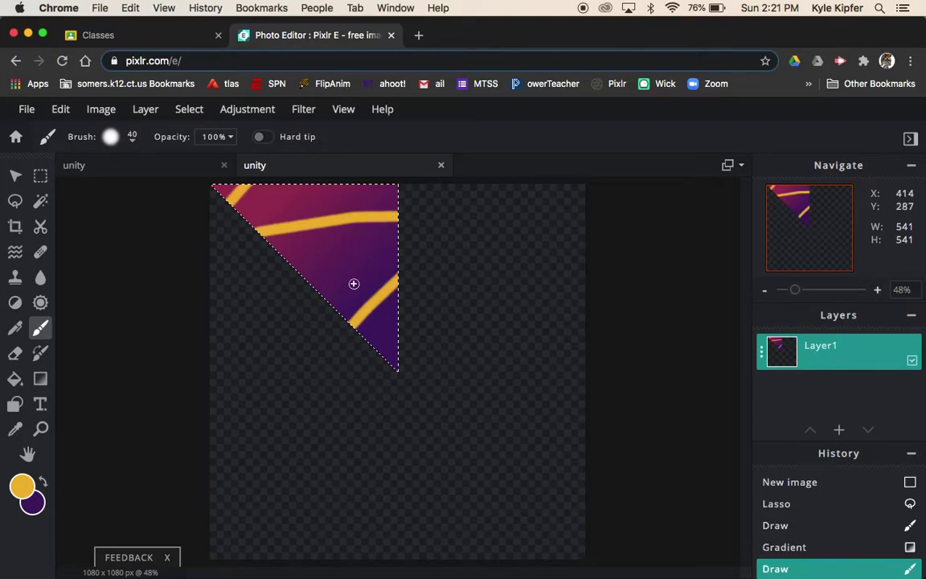
drag(334, 178, 276, 534)
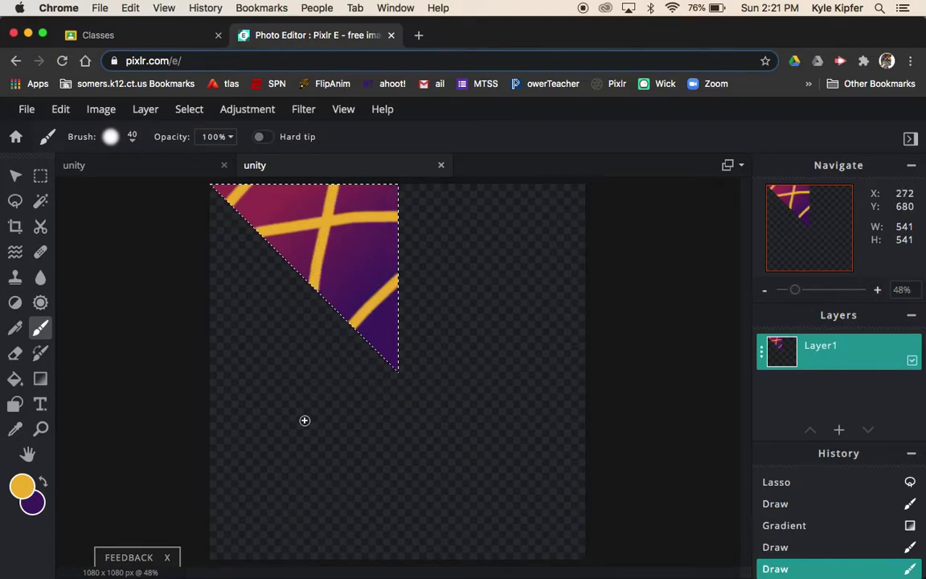
mouse_move(360, 378)
mouse_down()
mouse_move(520, 228)
mouse_move(374, 238)
mouse_up()
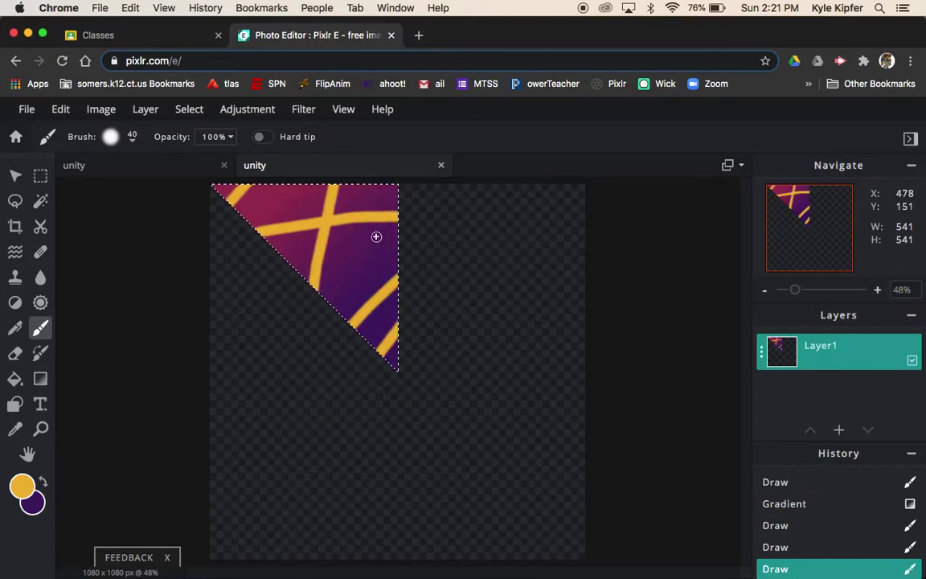
drag(329, 180, 424, 298)
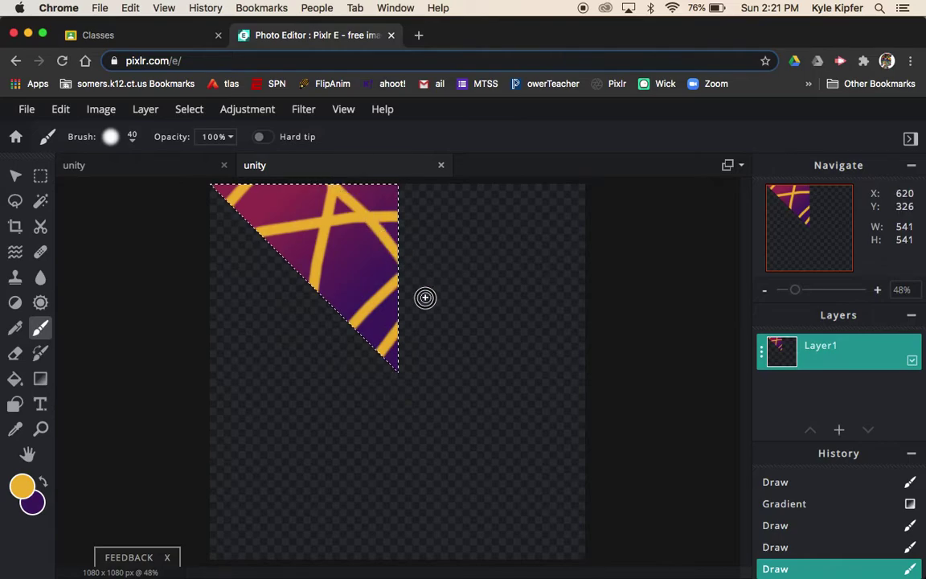
- Switch the brush to the large 100 four-pointed star preset in light blue
click(133, 138)
scroll(347, 426, down, 2)
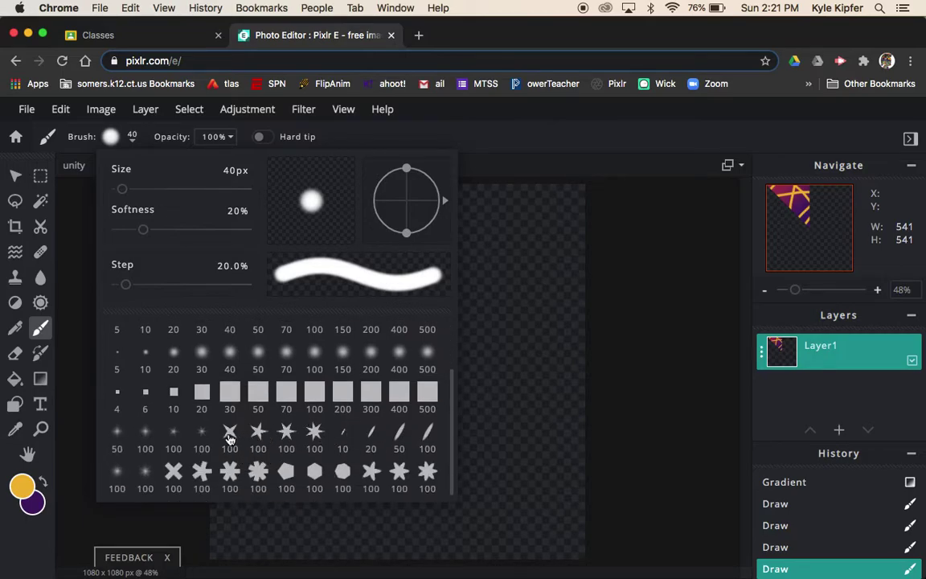
click(230, 432)
click(28, 499)
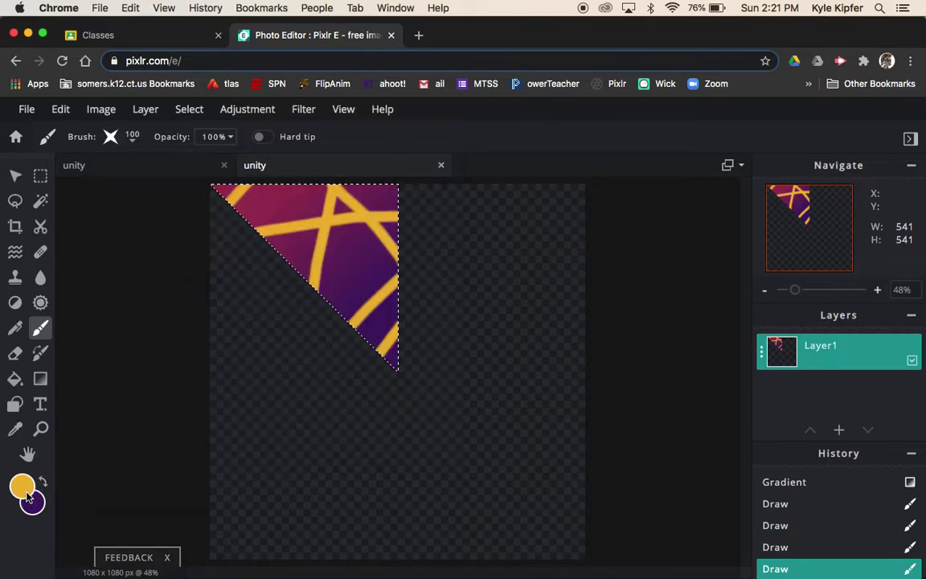
click(24, 490)
drag(500, 408, 501, 320)
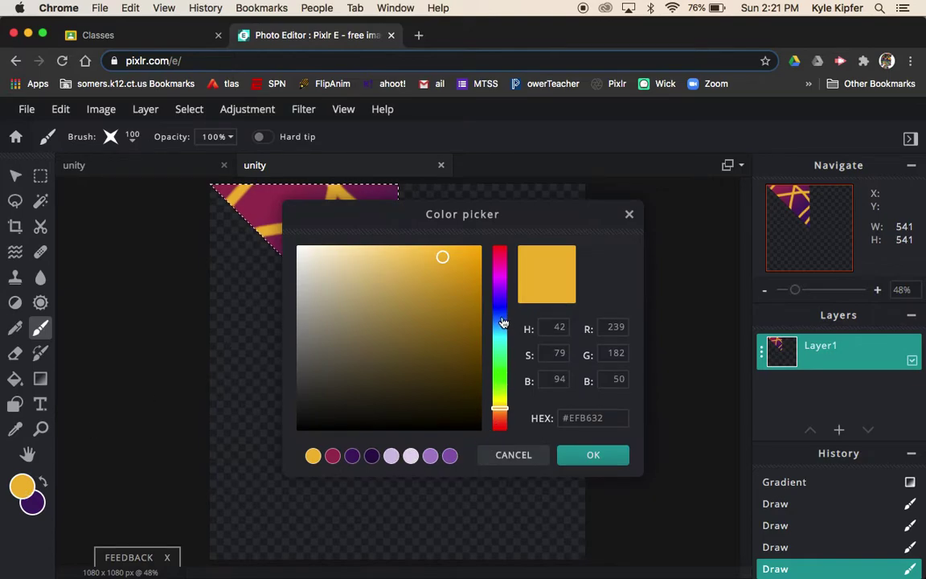
click(358, 266)
click(597, 457)
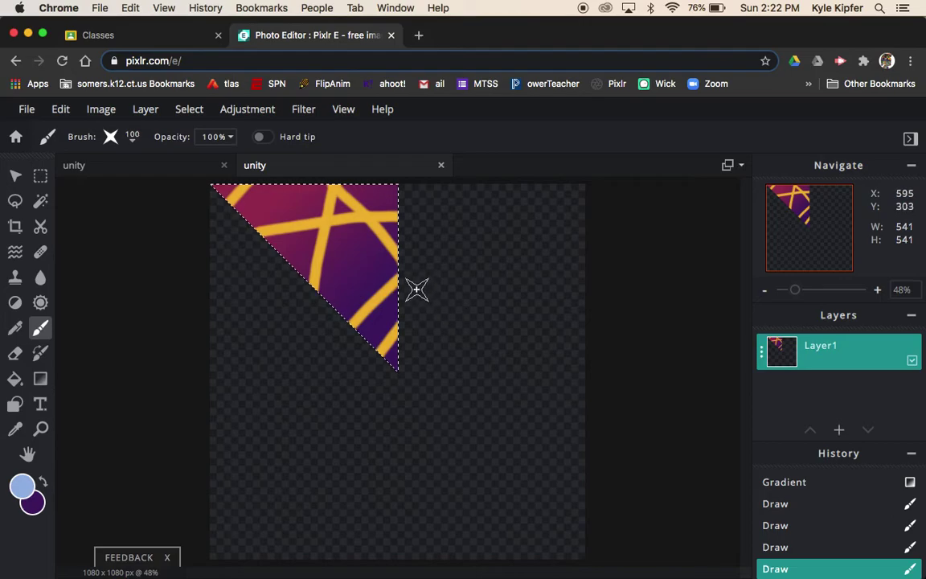
- Stamp light-blue stars at several spots across the triangle
click(363, 306)
click(336, 272)
click(316, 235)
click(369, 219)
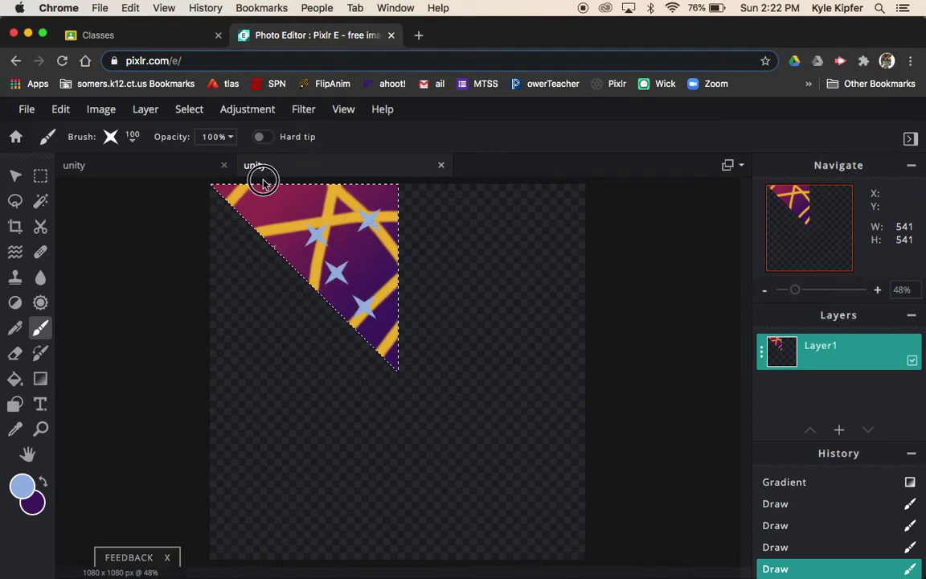
drag(263, 182, 221, 221)
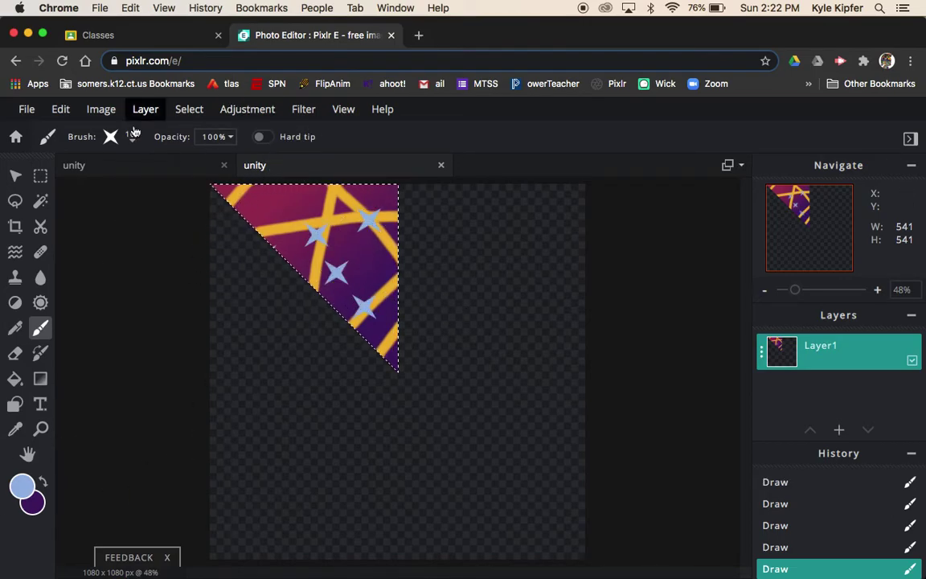
click(132, 142)
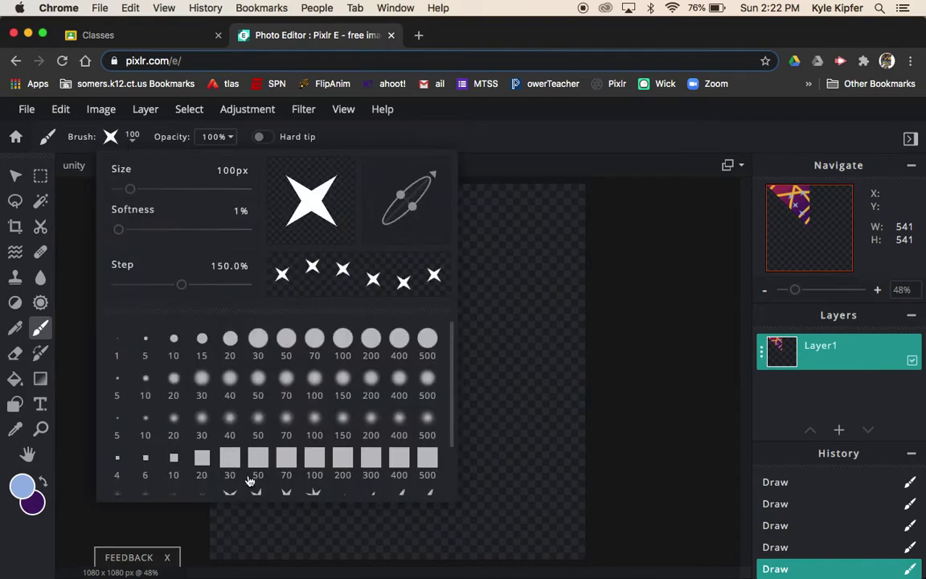
- Set the Pen tool to the Trail variant with a cyan colour
click(16, 329)
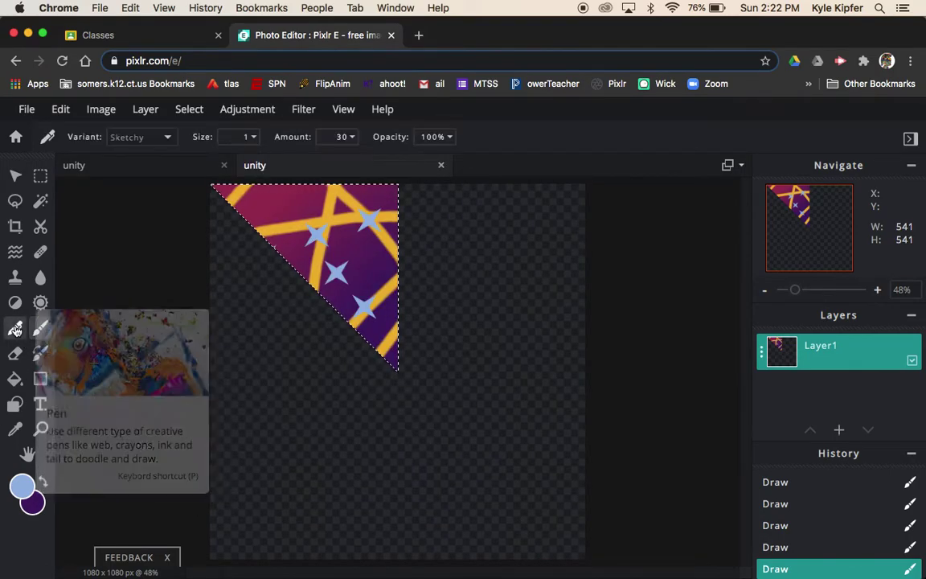
click(169, 138)
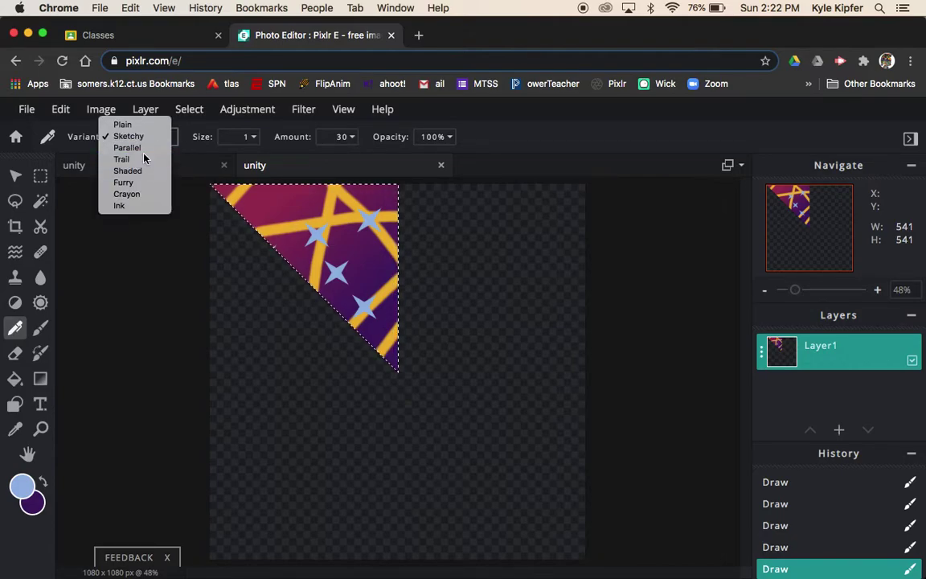
click(145, 159)
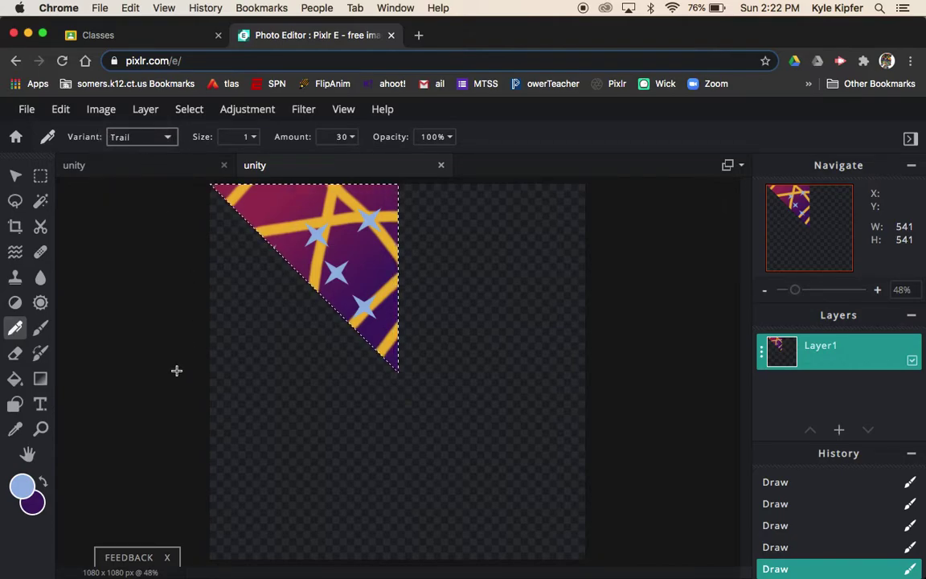
click(24, 485)
click(500, 335)
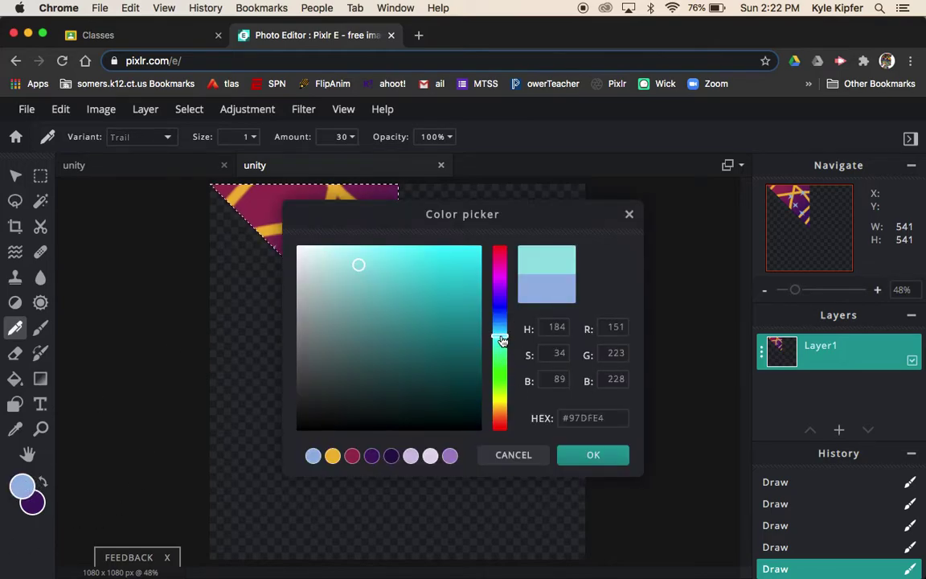
click(593, 453)
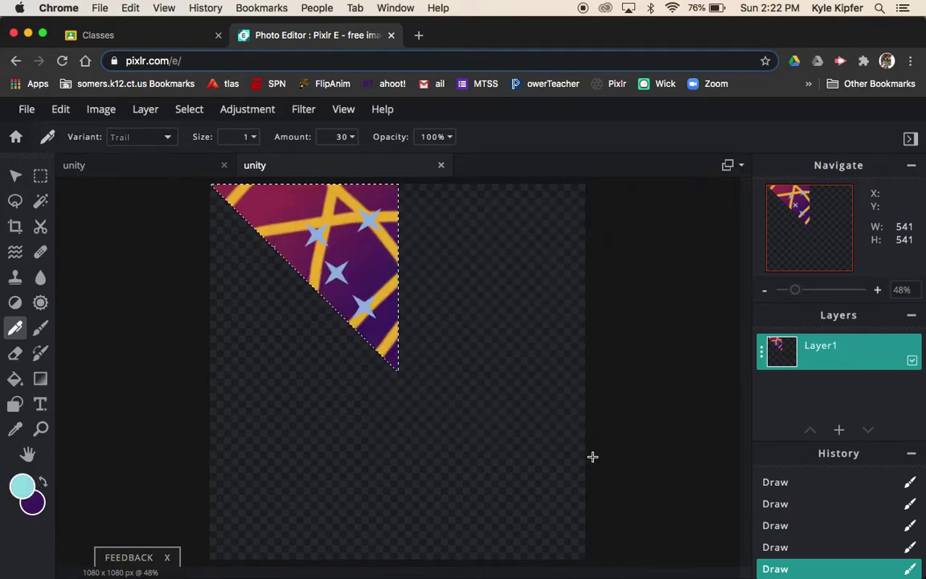
- Raise pen Amount to 52 and Size to 12, then sweep cyan trails across the triangle
click(354, 138)
drag(276, 165, 296, 164)
click(248, 137)
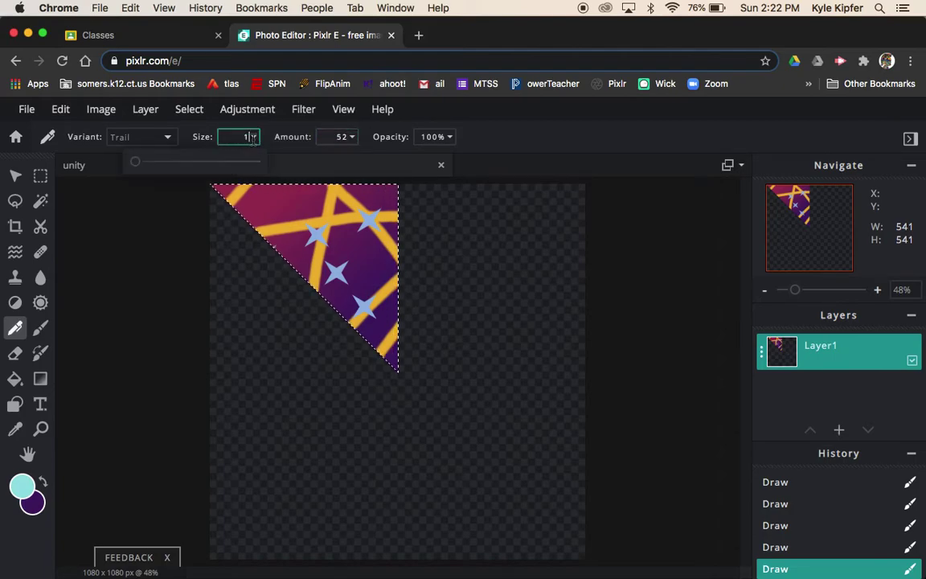
drag(137, 163, 162, 162)
mouse_move(250, 258)
mouse_down()
mouse_move(308, 195)
mouse_move(355, 223)
mouse_move(381, 261)
mouse_move(428, 232)
mouse_move(386, 189)
mouse_move(330, 218)
mouse_move(317, 302)
mouse_move(276, 313)
mouse_move(367, 281)
mouse_move(425, 338)
mouse_move(372, 337)
mouse_up()
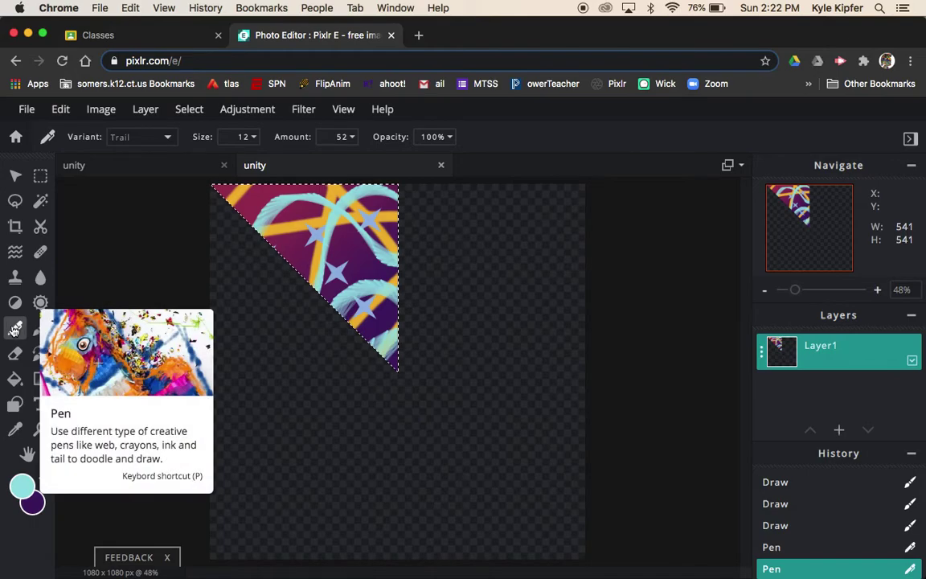
click(21, 486)
- Switch the pen to a saturated green with the Shaded variant
click(500, 357)
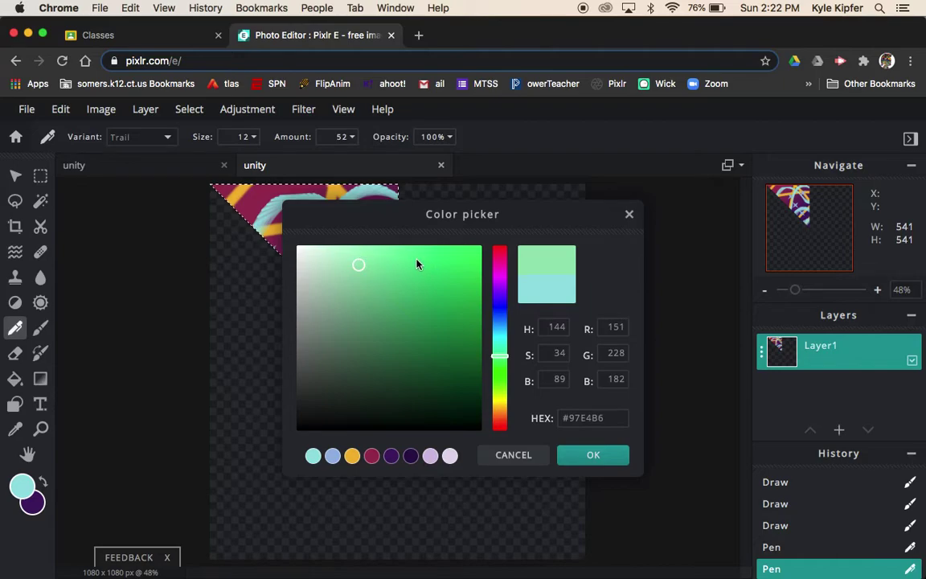
click(393, 261)
click(595, 457)
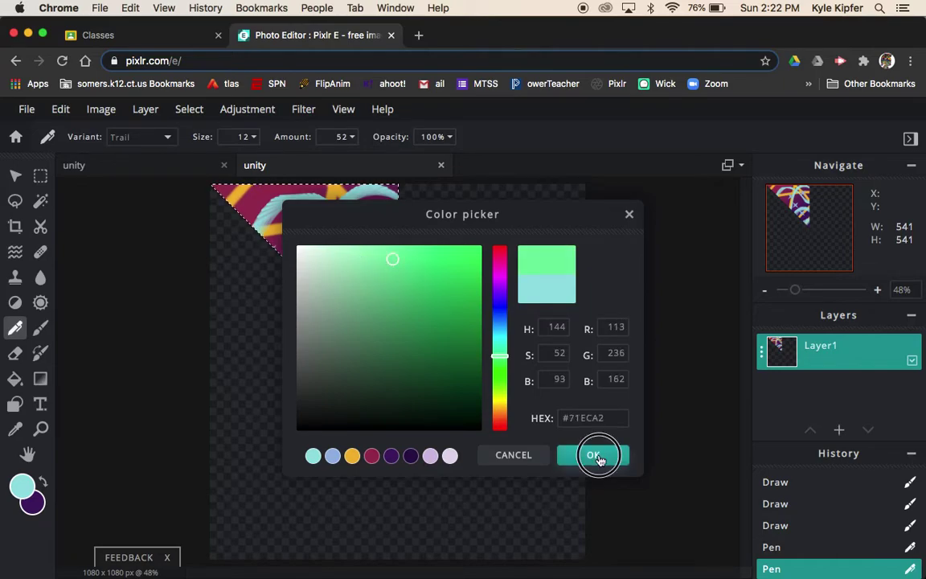
click(167, 137)
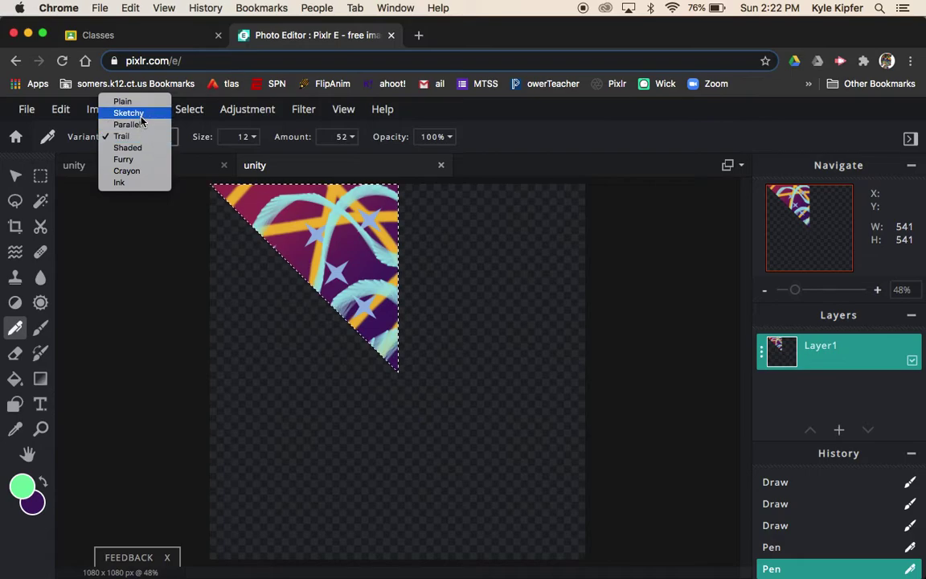
click(129, 147)
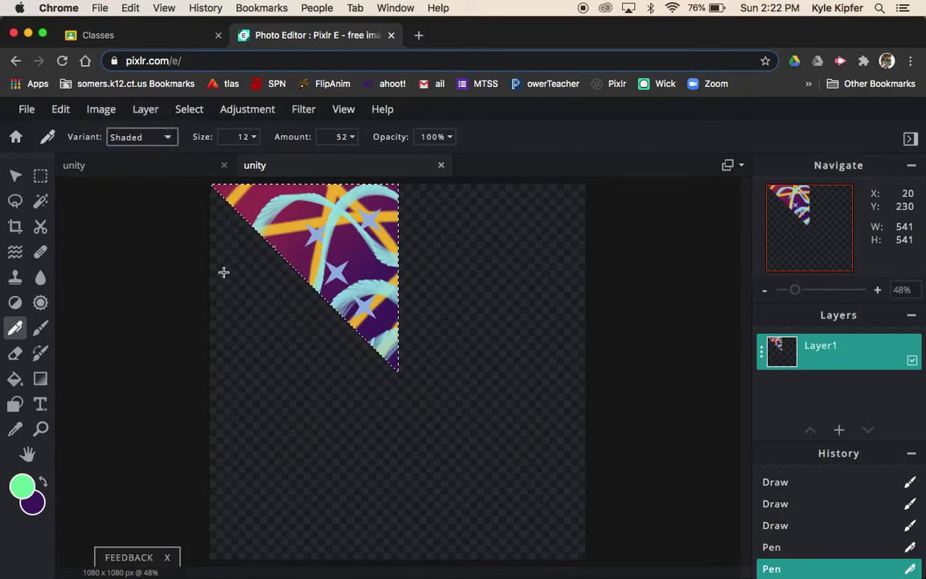
- Draw several green curved strokes across the triangle beside the cyan trails
drag(231, 247, 265, 177)
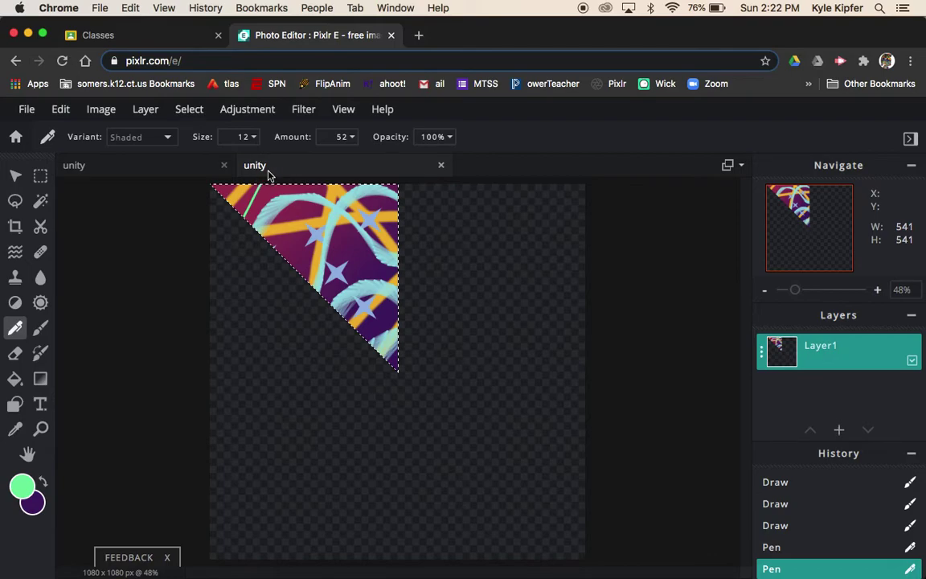
click(289, 186)
mouse_move(290, 184)
mouse_down()
mouse_move(292, 251)
mouse_move(258, 292)
mouse_up()
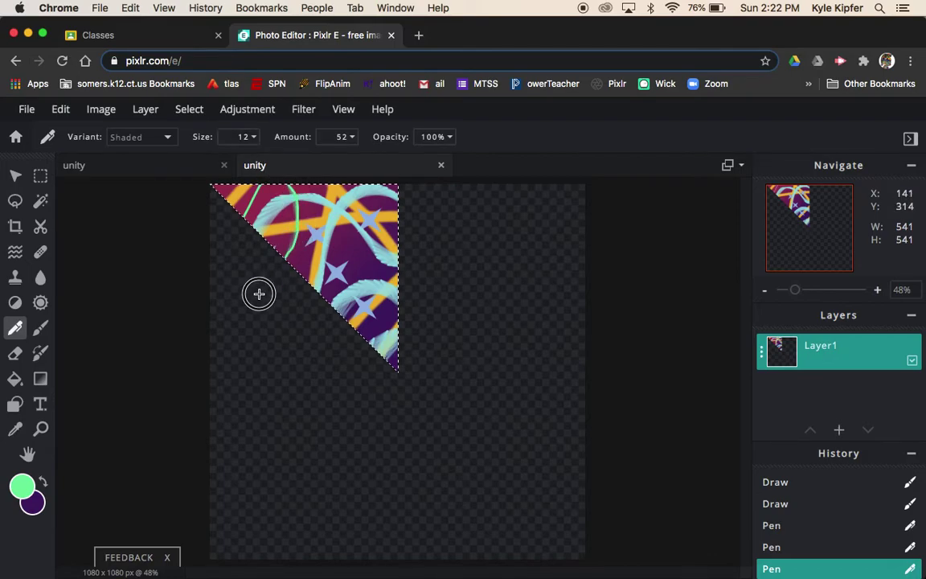
mouse_move(355, 355)
mouse_down()
mouse_move(430, 310)
mouse_move(408, 321)
mouse_up()
drag(414, 273, 256, 235)
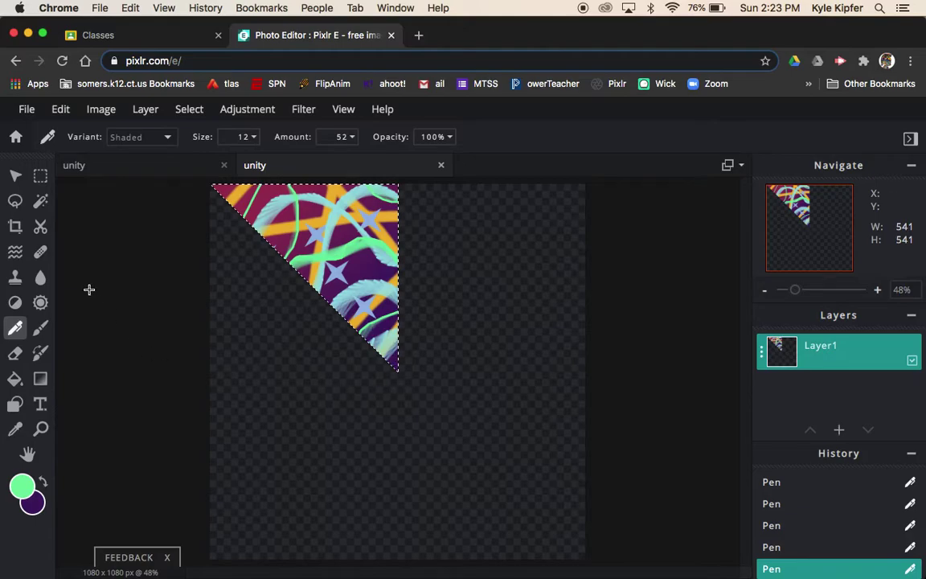
click(40, 327)
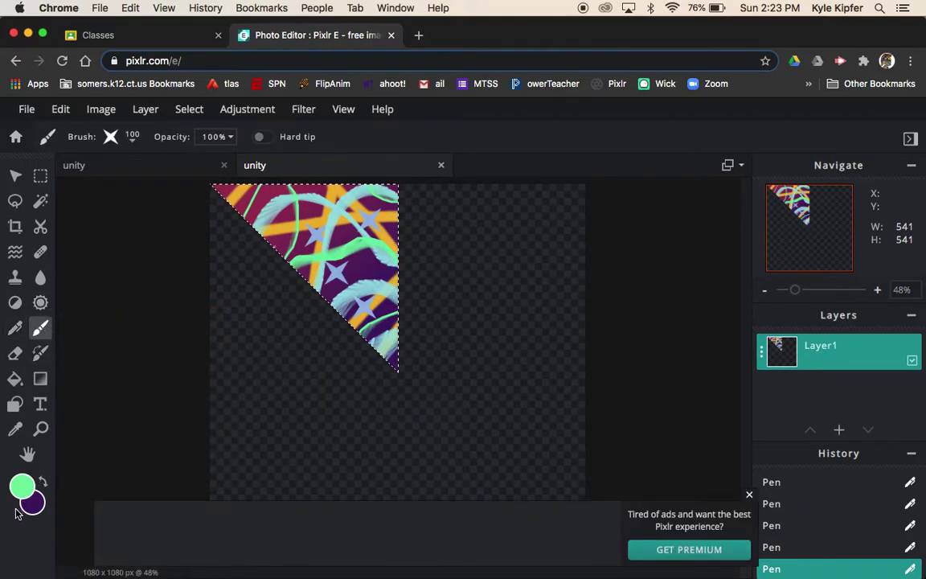
- Dab the triangle's bottom tip, brush along its diagonal edge, and close the ad banner
click(16, 428)
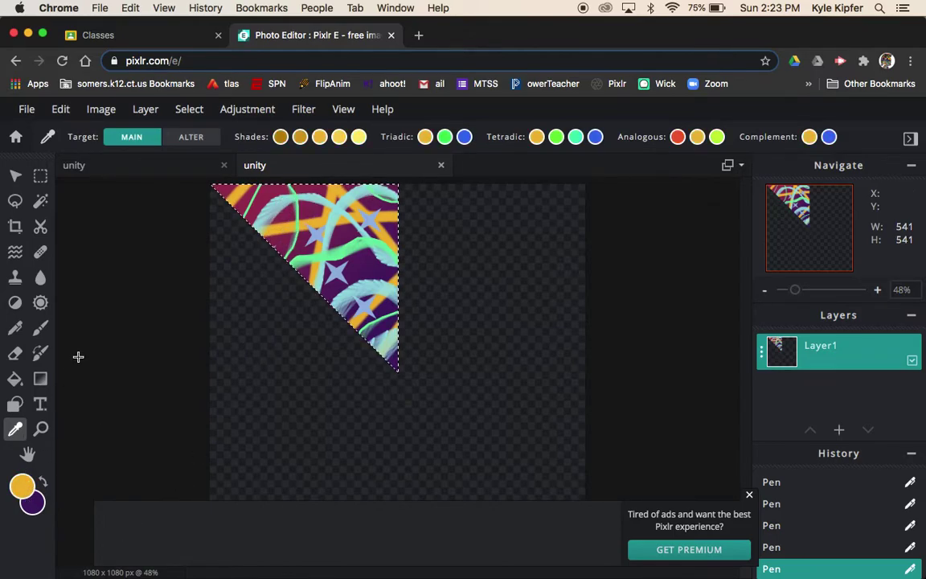
click(41, 329)
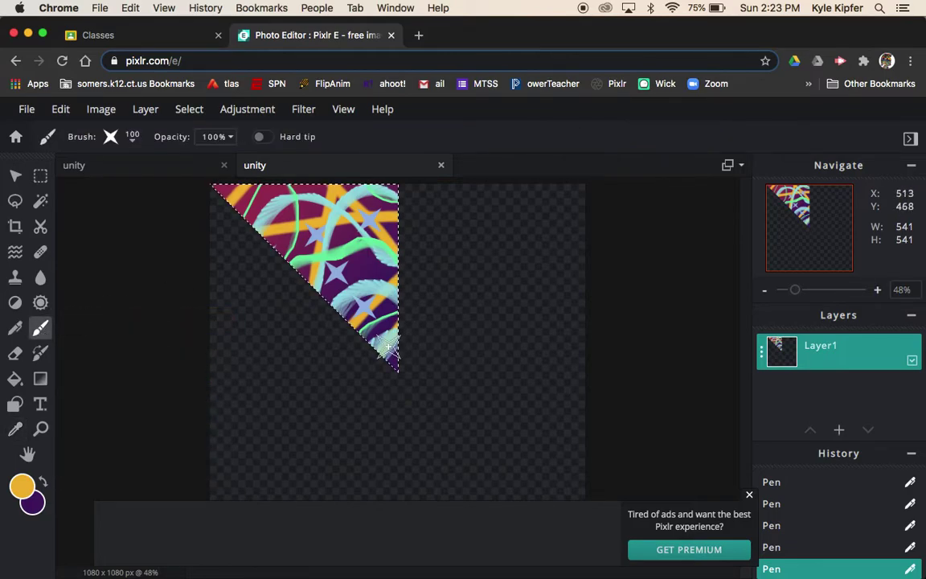
click(389, 347)
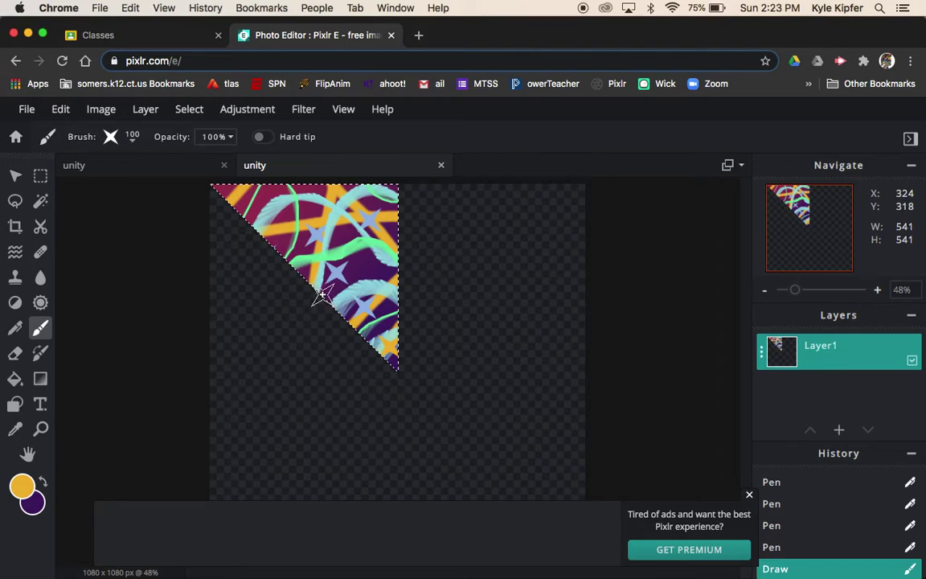
drag(325, 294, 257, 209)
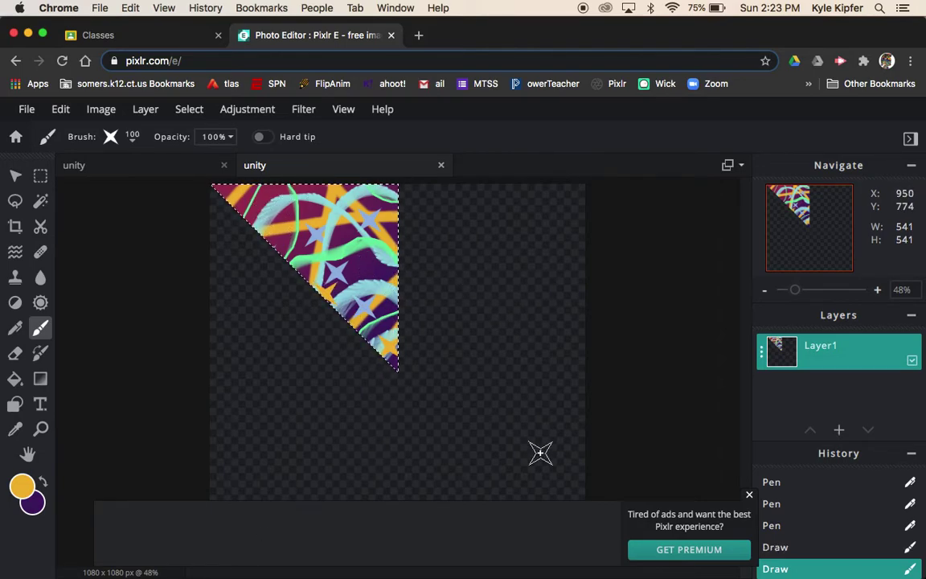
click(750, 497)
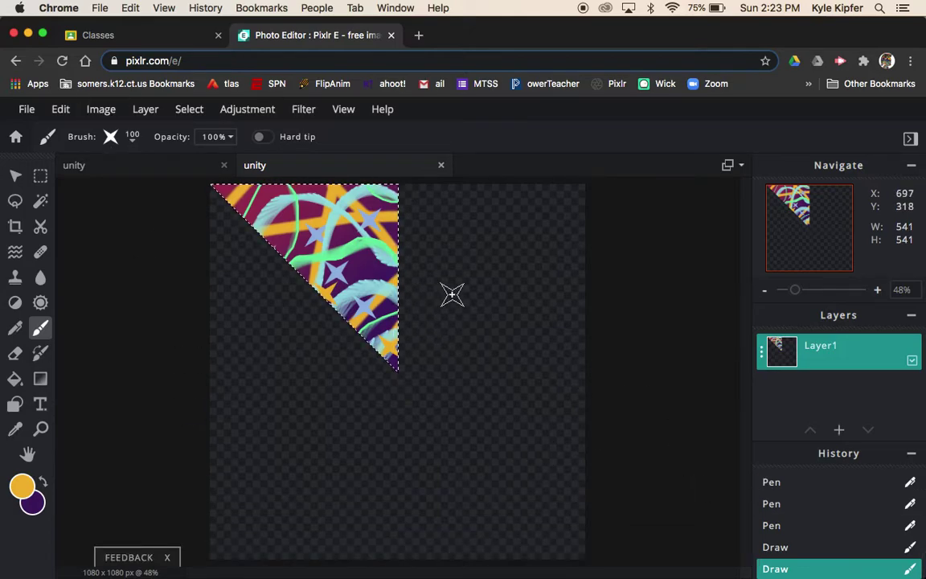
- Copy and paste the wedge, moving the copy to the canvas top beside the original
key(super+c)
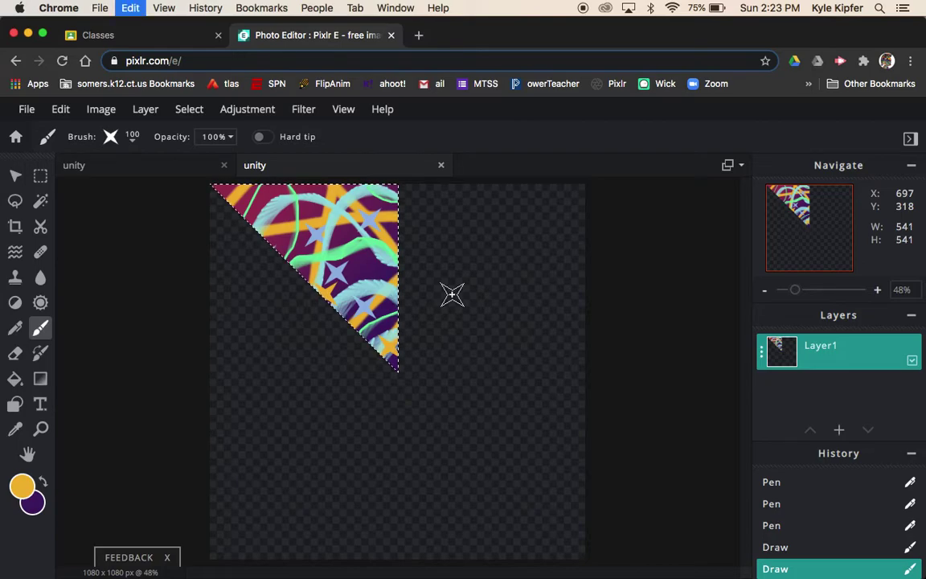
key(super+v)
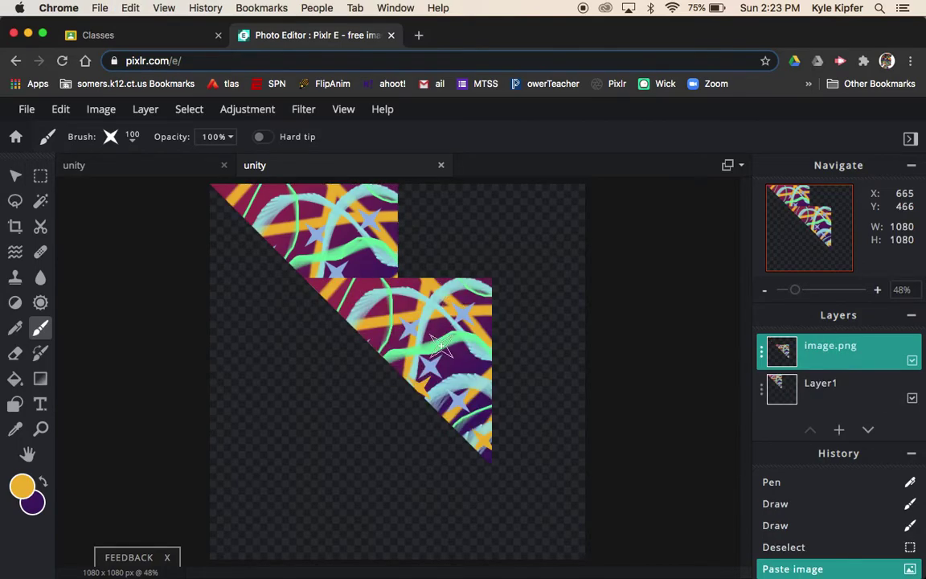
click(15, 175)
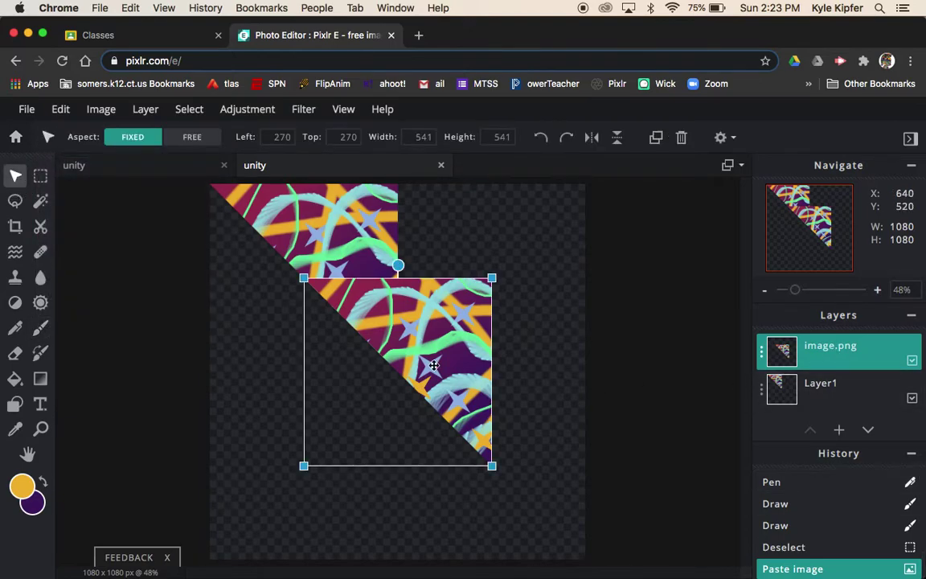
drag(433, 364, 528, 268)
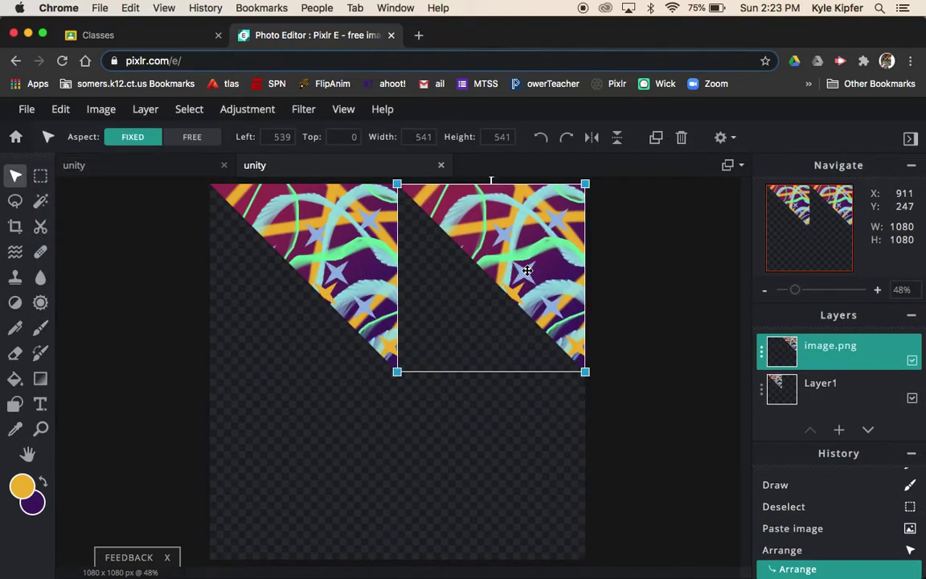
- Flip the pasted wedge horizontally and deselect it
click(58, 111)
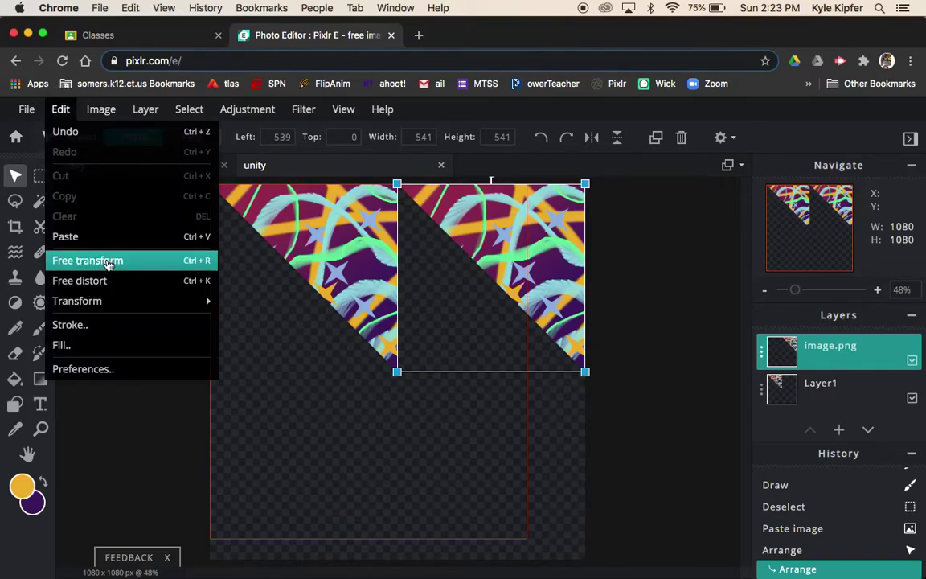
mouse_move(108, 301)
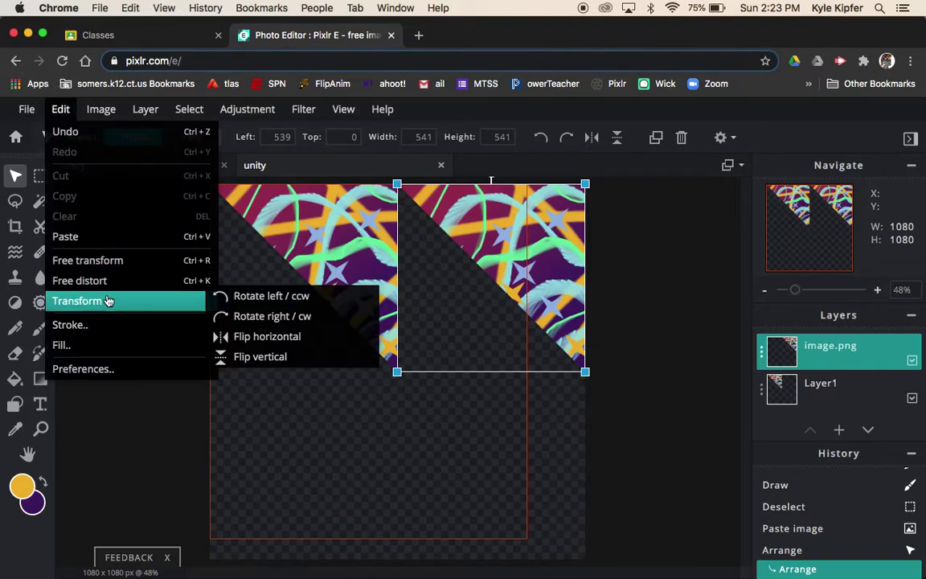
click(299, 341)
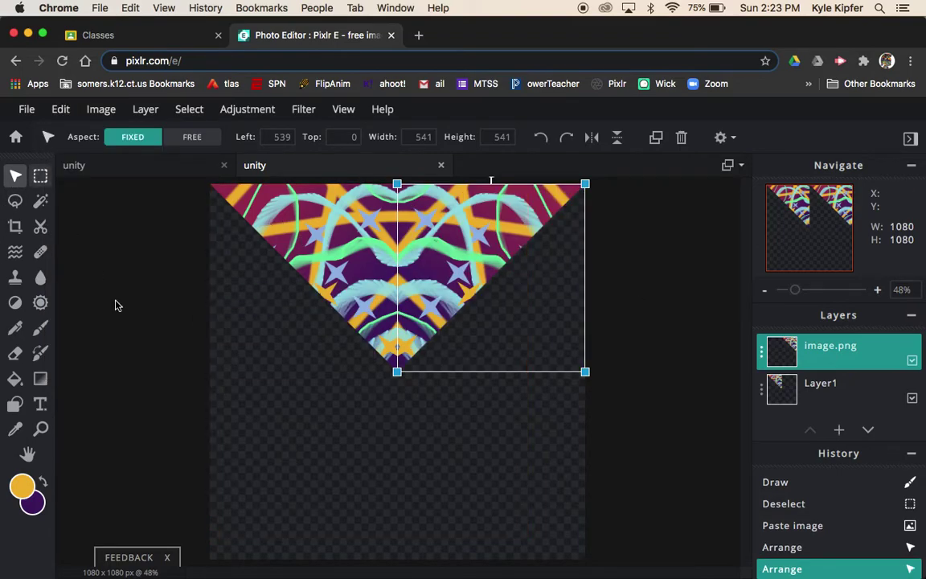
click(167, 391)
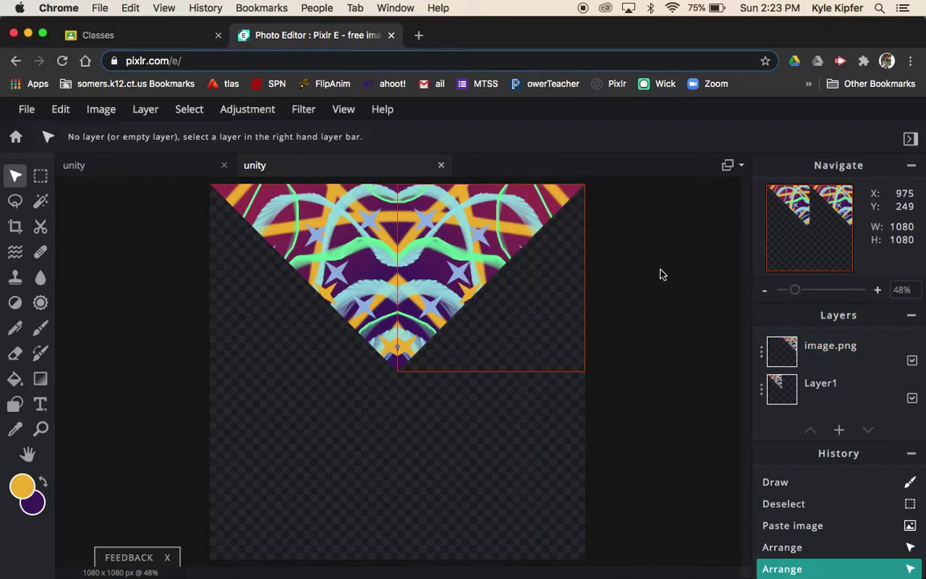
click(759, 351)
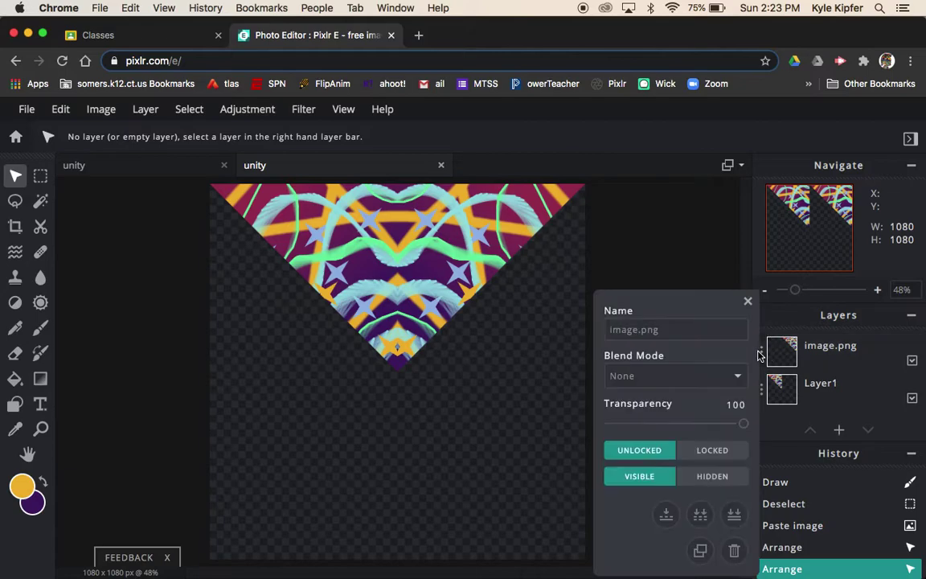
- Merge the flipped copy down into the original wedge's image.png layer
click(666, 517)
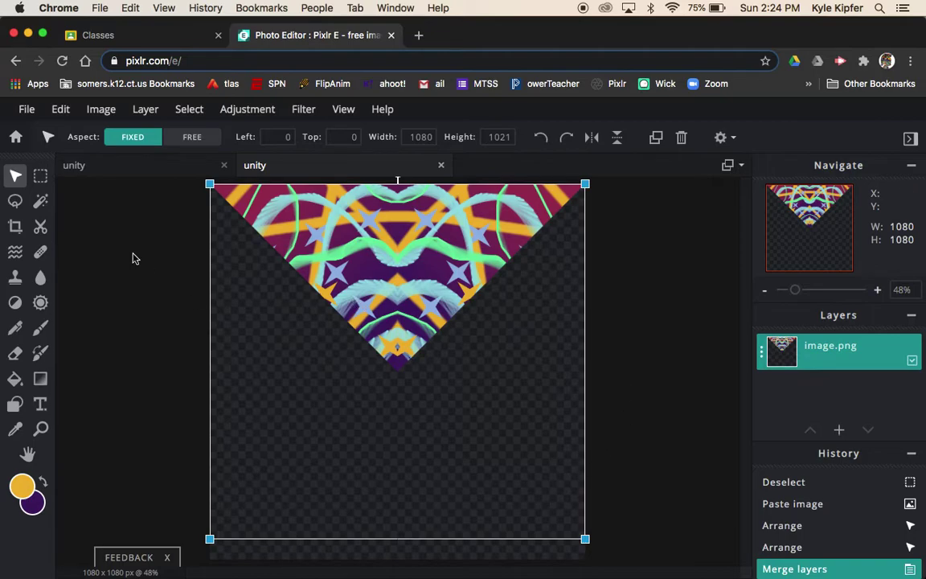
click(60, 109)
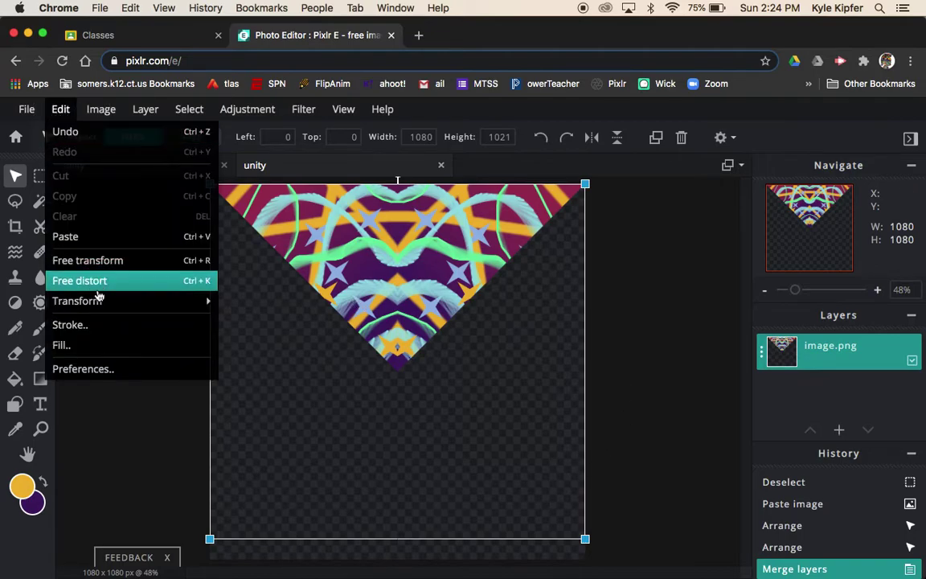
mouse_move(100, 311)
click(125, 403)
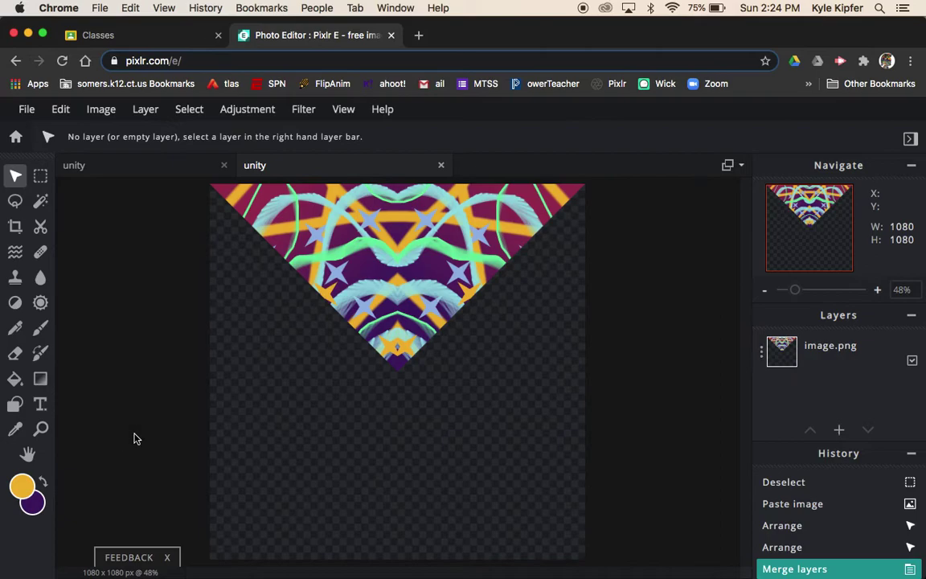
- Undo an accidental paste and duplicate the merged image.png layer, moving the copy down
click(431, 283)
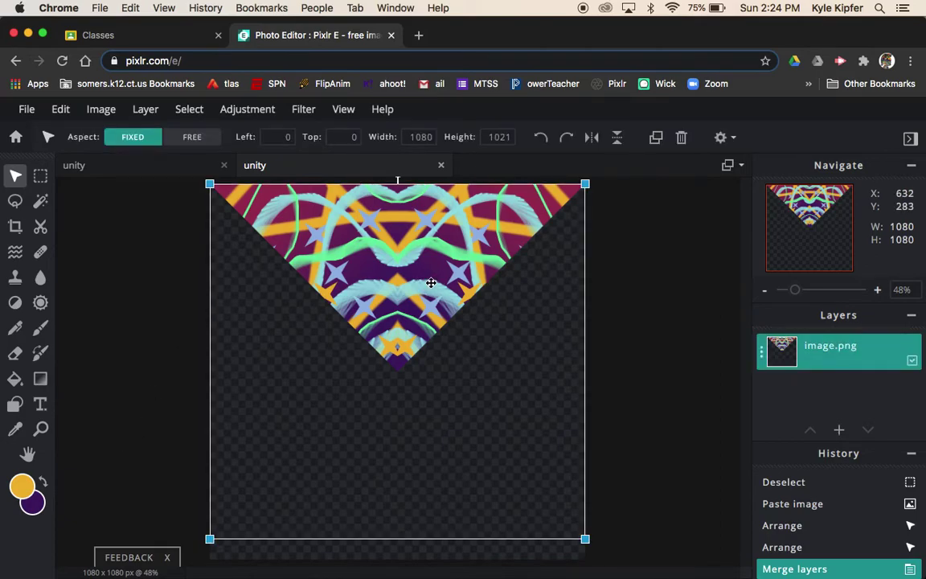
key(super+v)
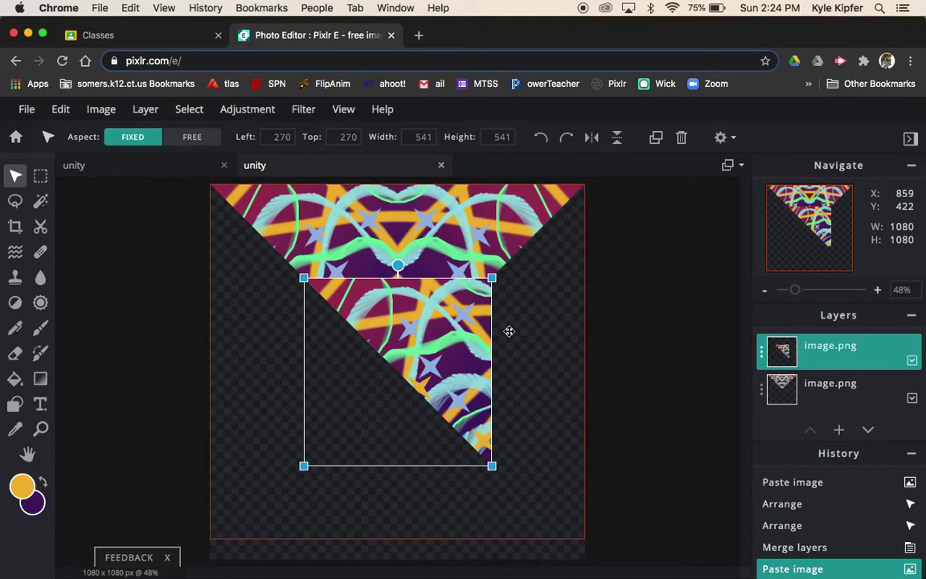
key(super+z)
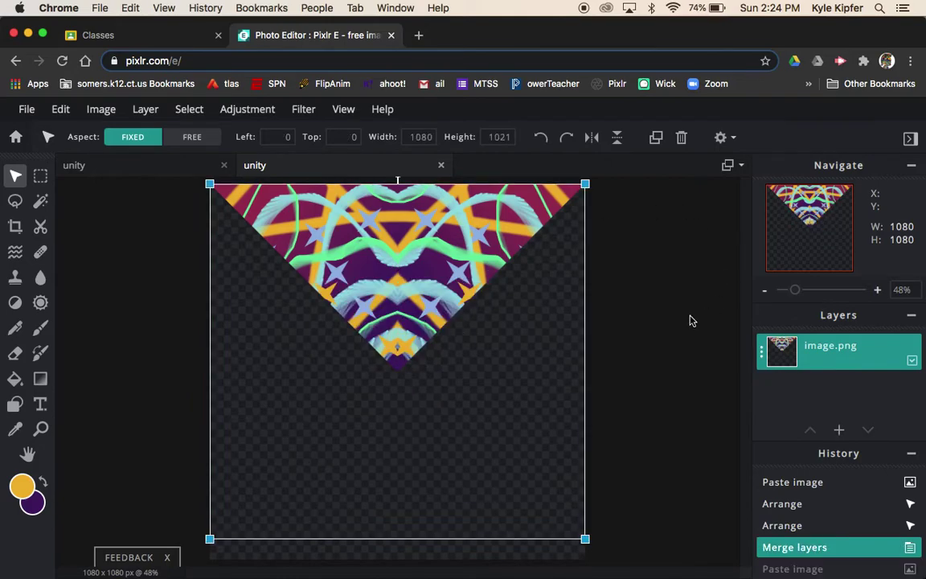
click(624, 289)
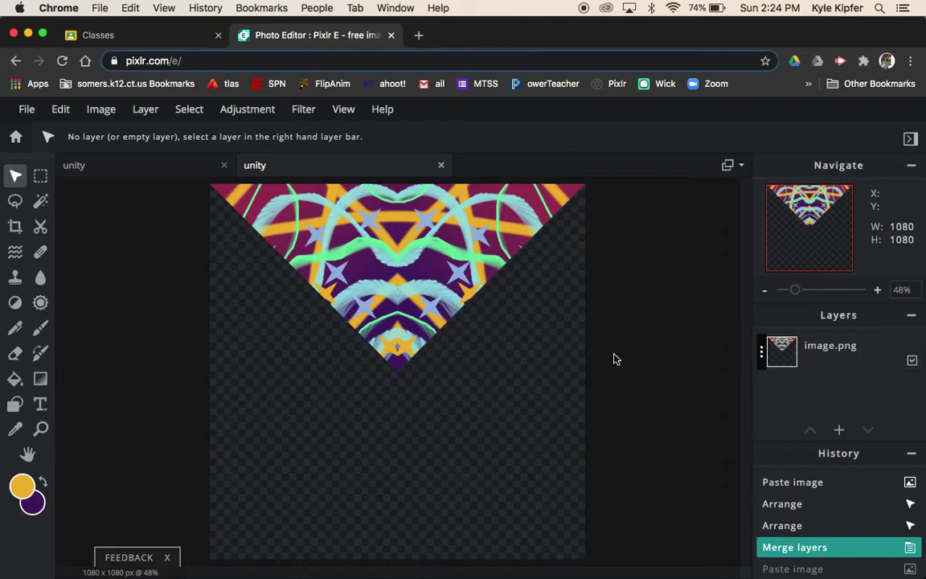
click(378, 268)
right_click(377, 275)
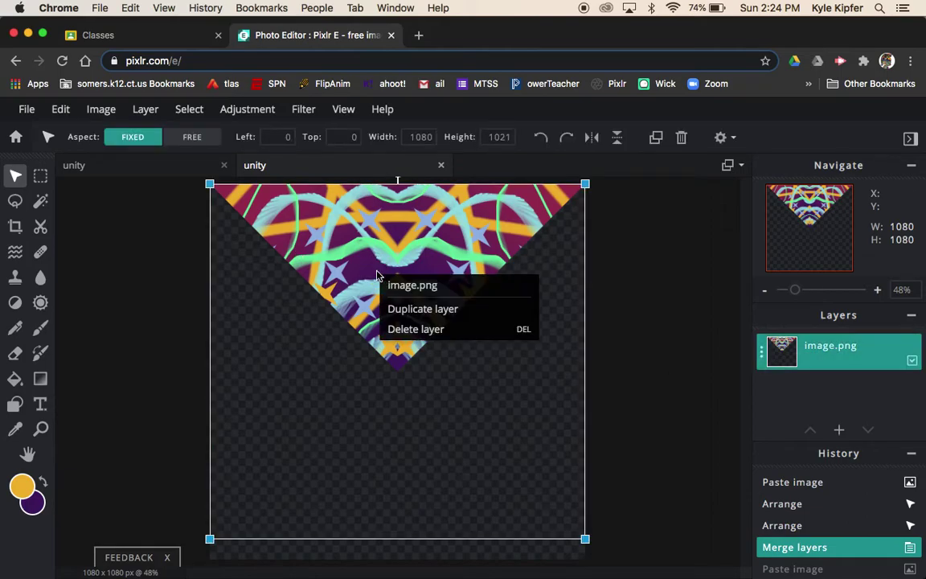
click(409, 313)
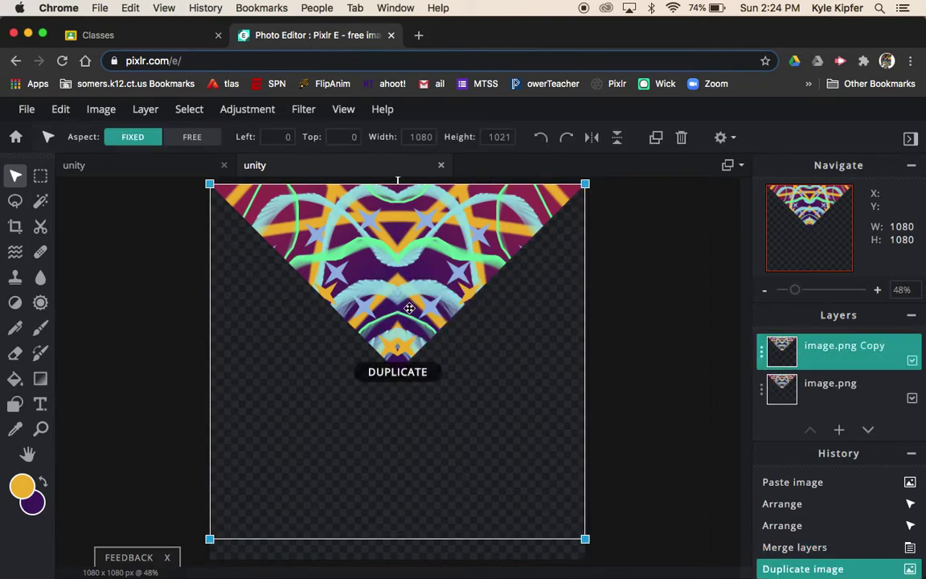
drag(403, 237, 407, 338)
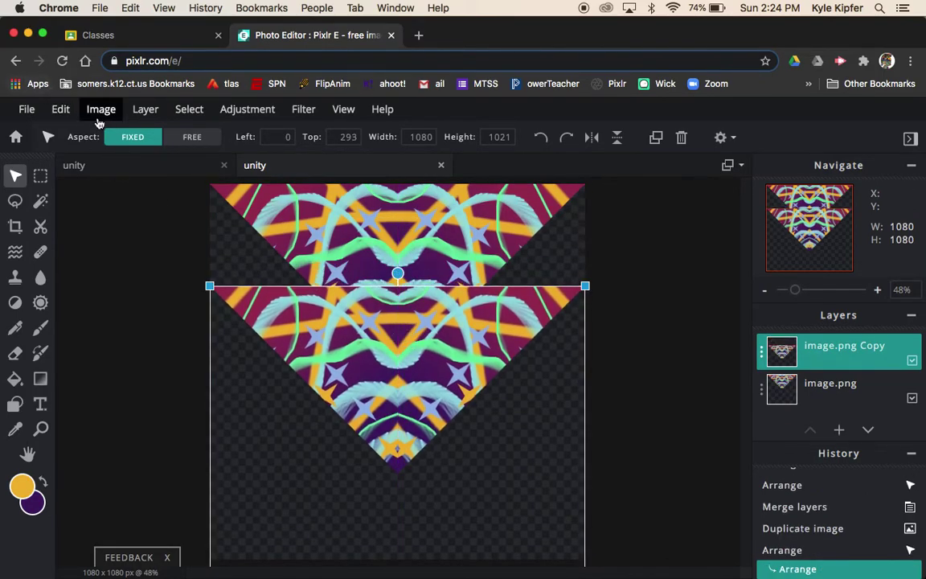
- Flip the copy vertically and position it at the canvas bottom, tip to tip
click(63, 114)
mouse_move(97, 306)
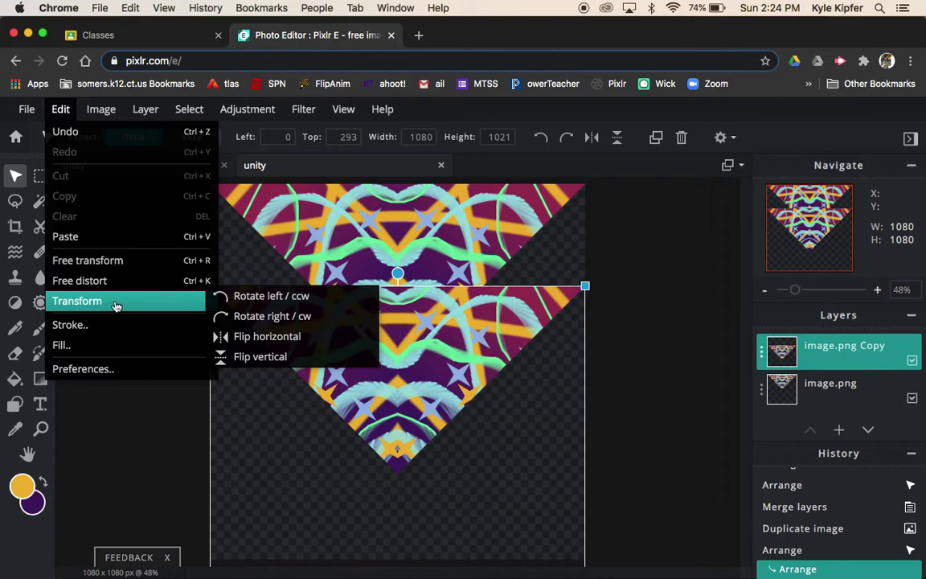
click(60, 110)
mouse_move(108, 312)
click(61, 111)
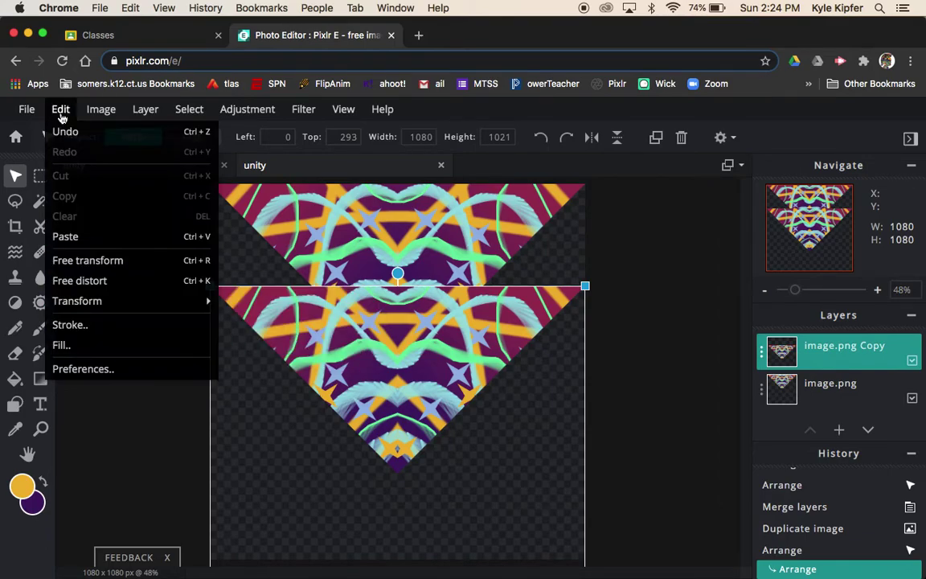
mouse_move(89, 313)
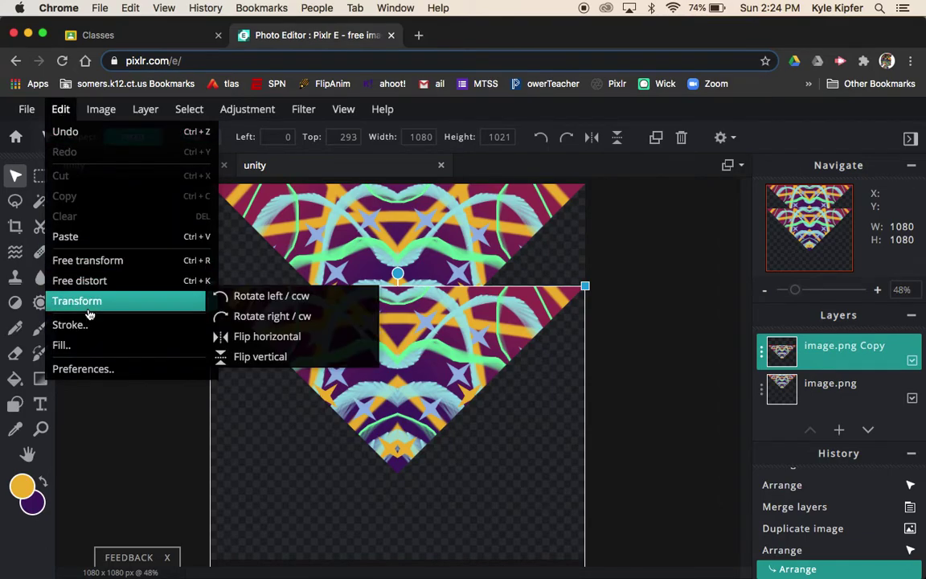
click(222, 356)
drag(365, 474, 405, 455)
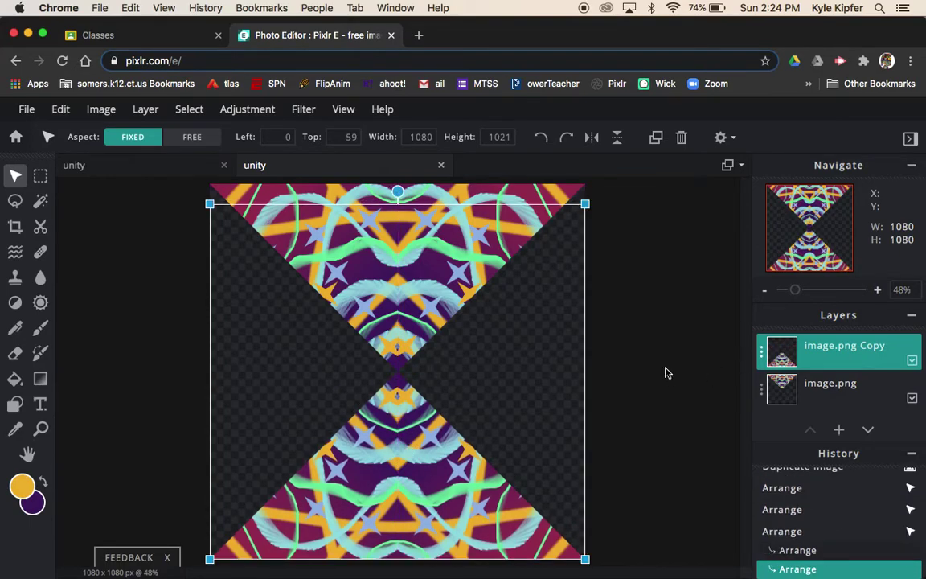
- Duplicate the hourglass layer, rotate it 90° clockwise and align it to the top-left corner
right_click(403, 455)
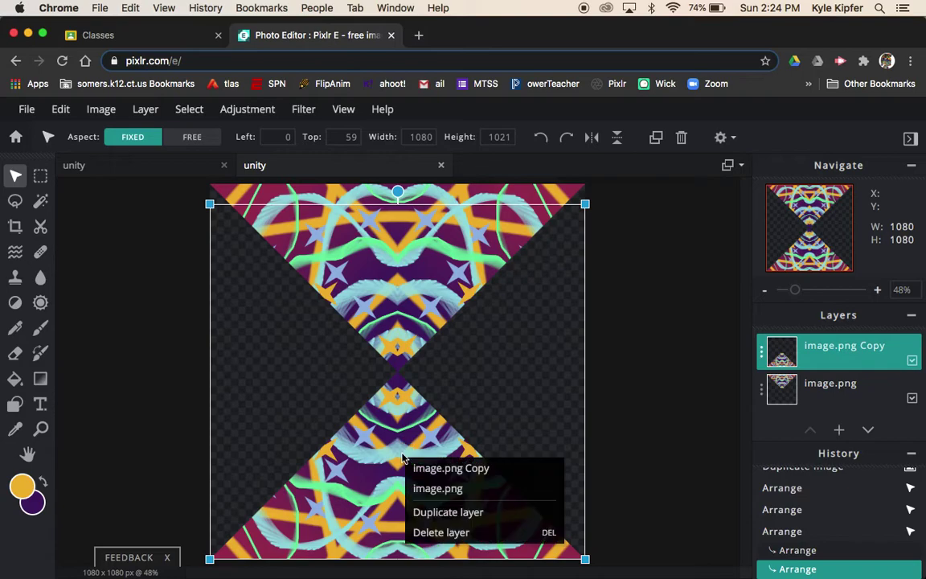
click(471, 512)
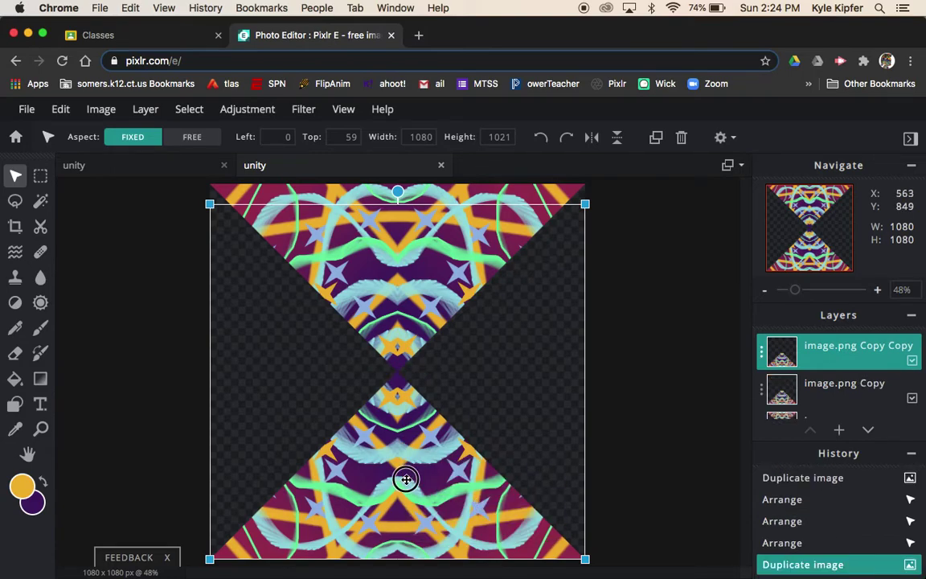
drag(407, 480, 406, 375)
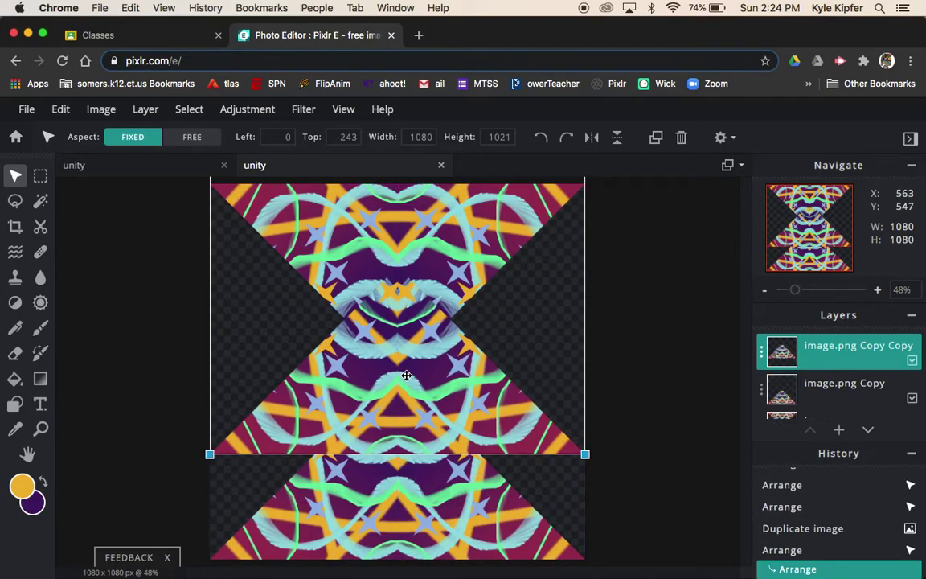
click(61, 117)
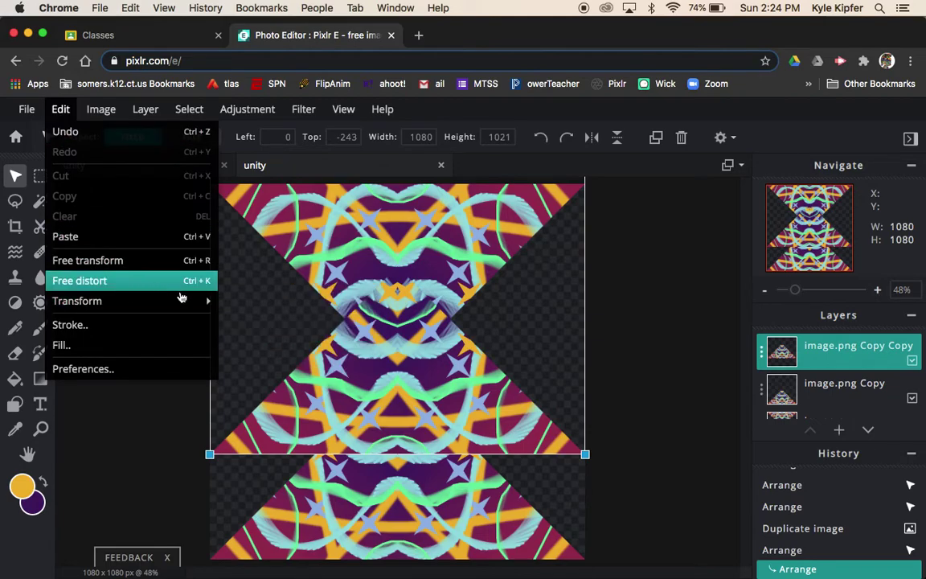
mouse_move(182, 299)
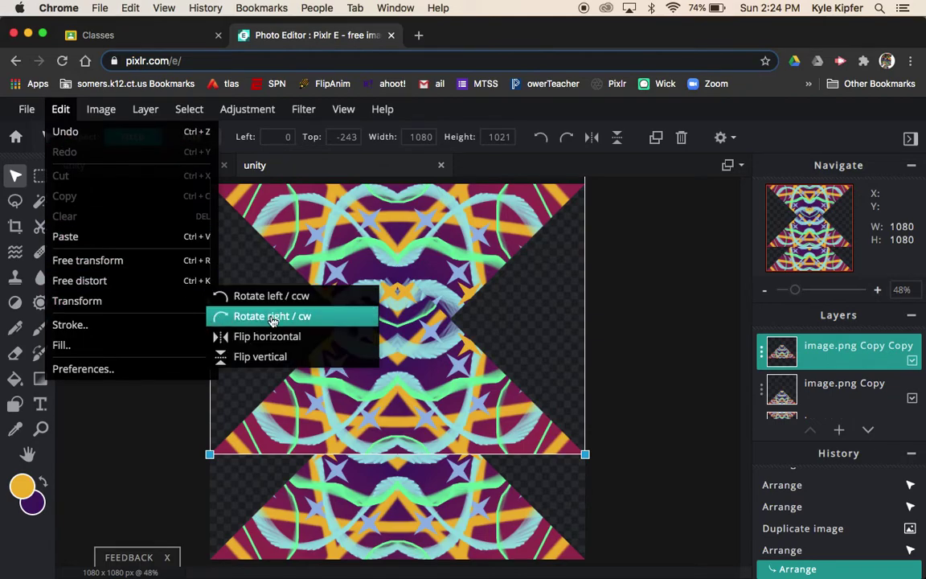
click(273, 317)
drag(236, 376, 318, 374)
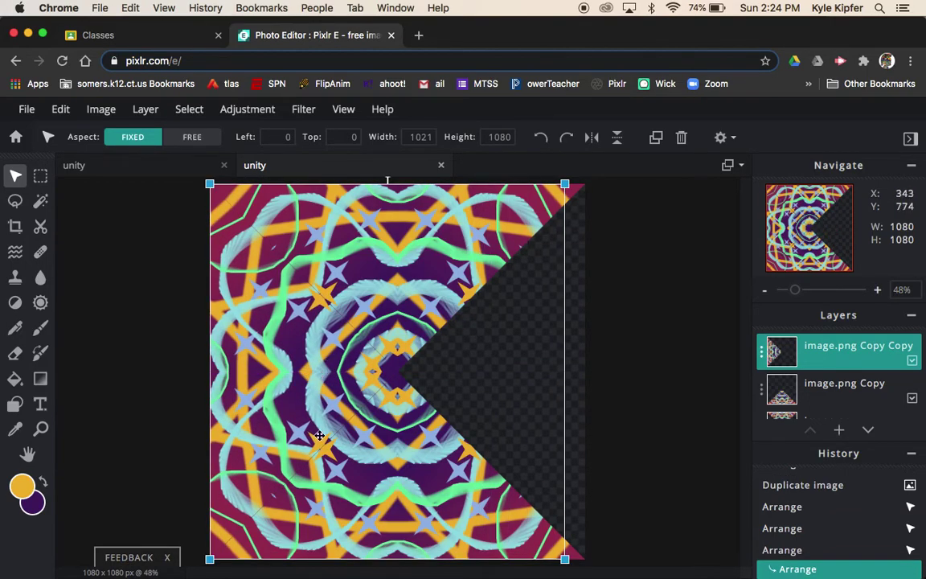
- Duplicate the rotated layer, flip it horizontally and drag it into the right-side gap
right_click(314, 355)
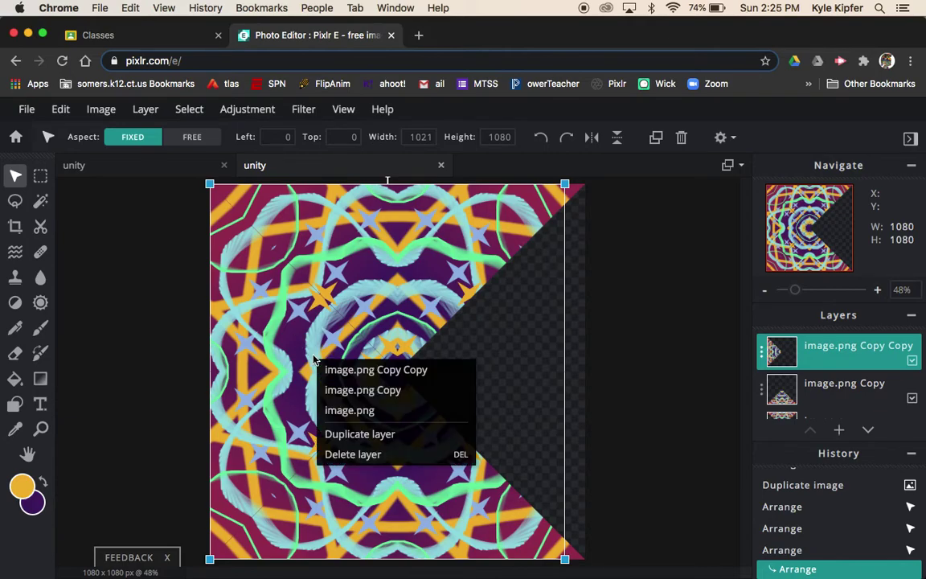
click(359, 435)
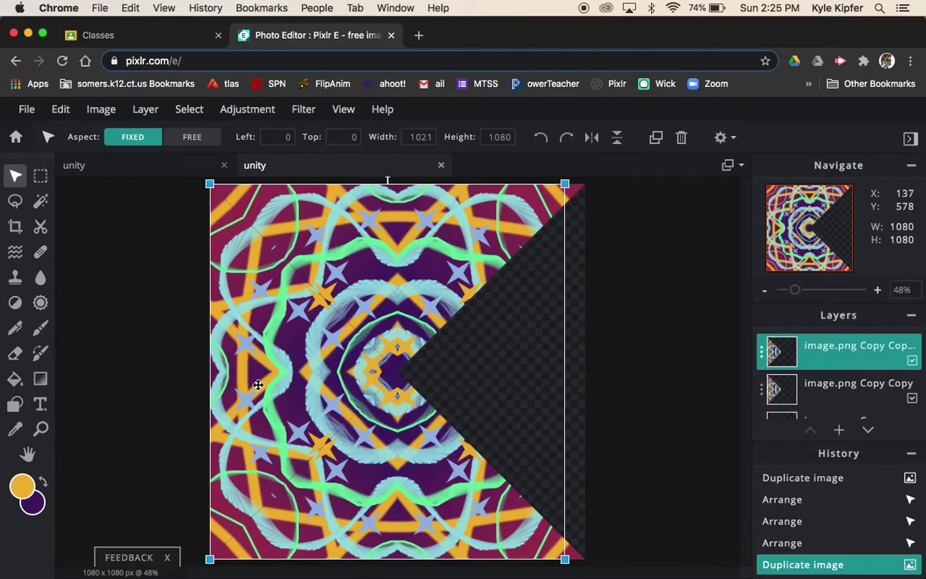
drag(261, 383, 429, 387)
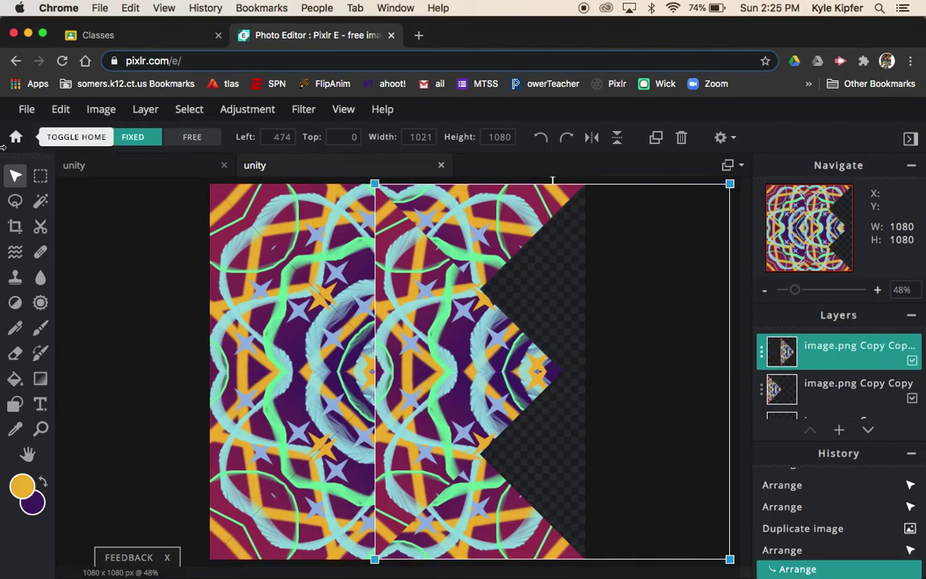
click(66, 117)
mouse_move(105, 310)
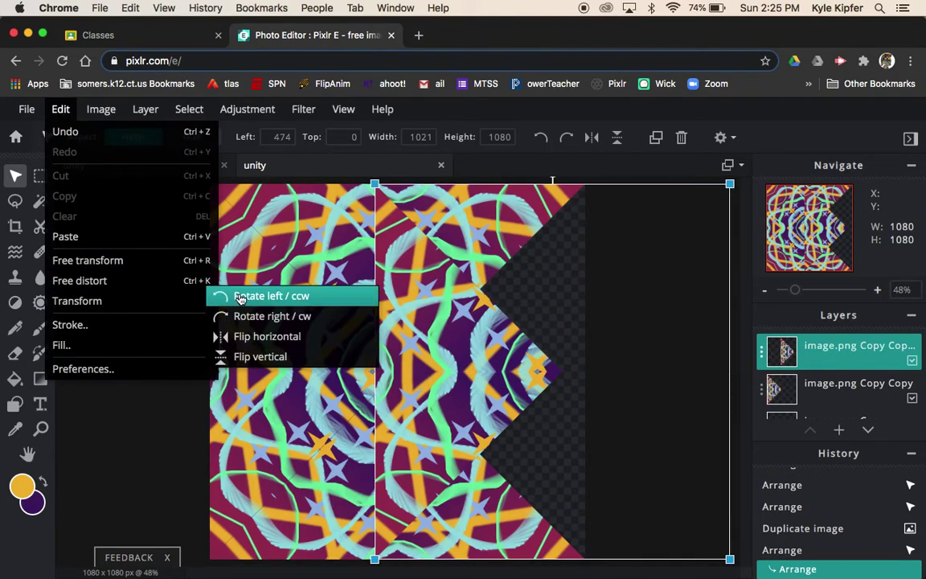
click(247, 344)
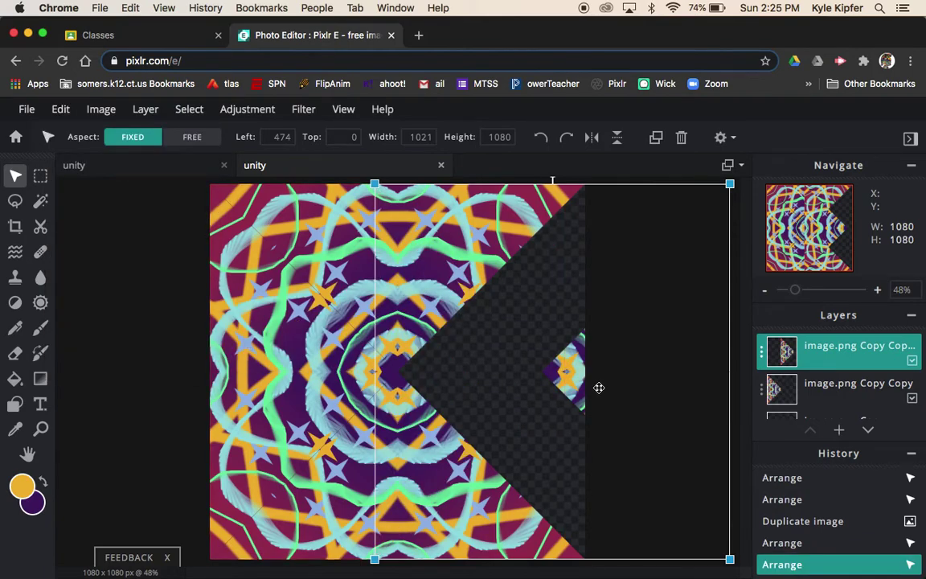
drag(573, 376, 426, 379)
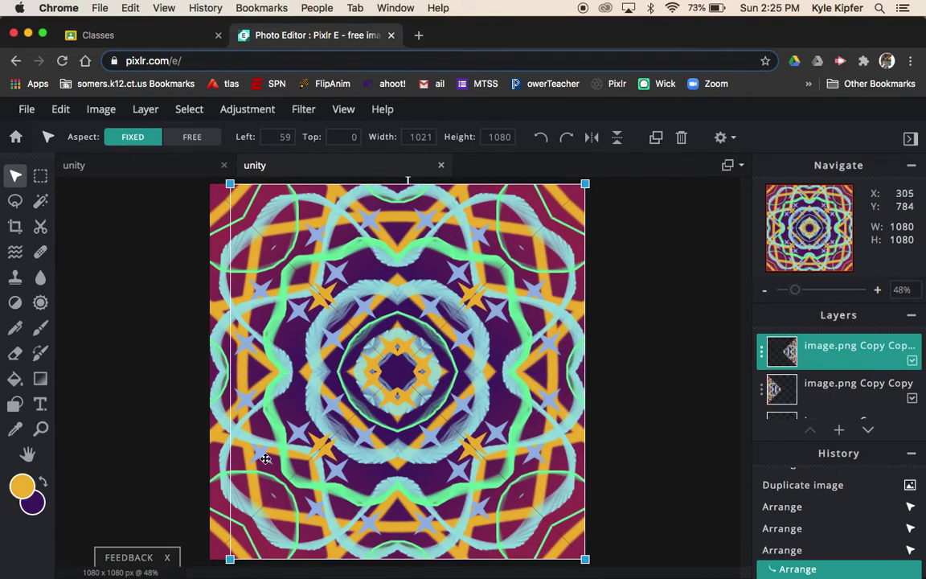
- Deselect the layer and check the top layer's placement in the finished mandala
click(133, 293)
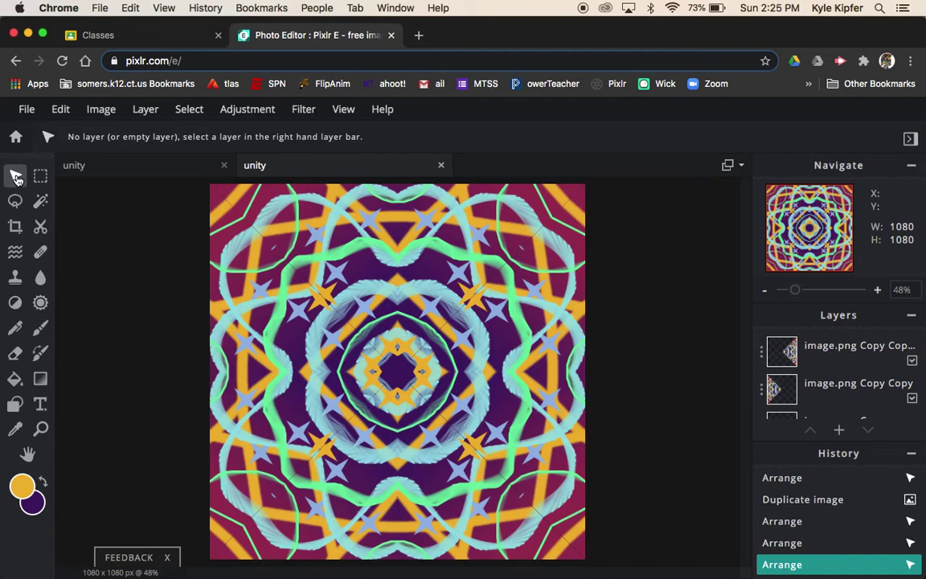
click(256, 399)
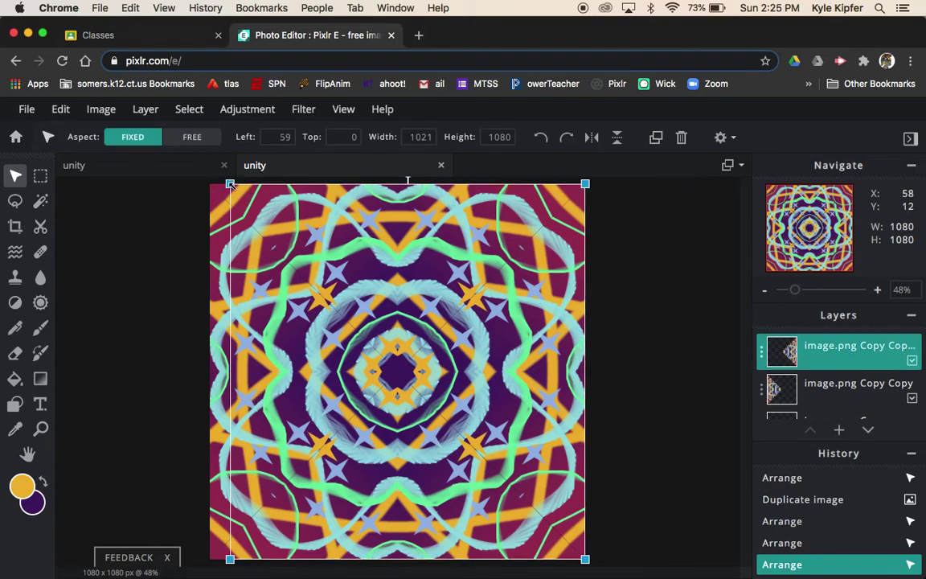
click(655, 358)
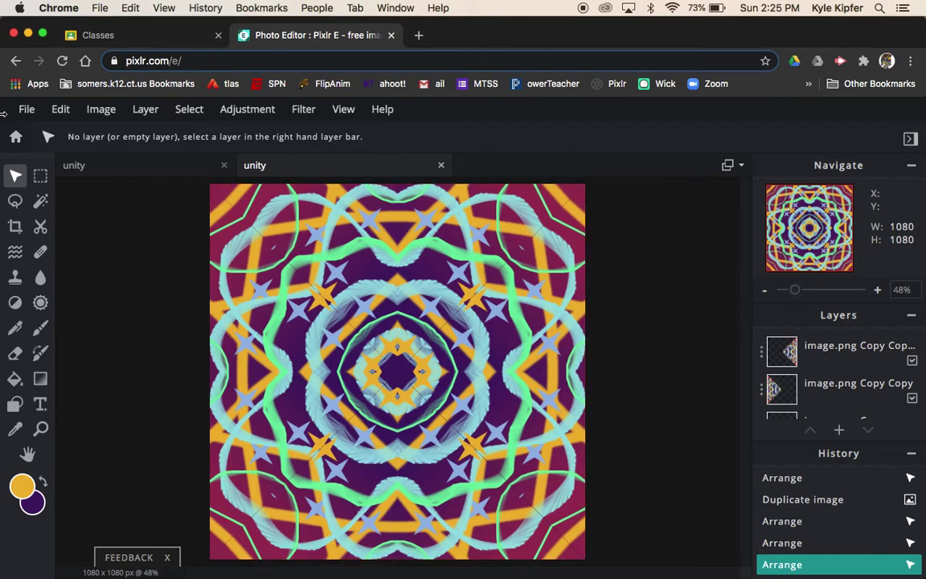
- Download the mandala as unity.png, then dismiss the confirmation and the ad banner
click(27, 109)
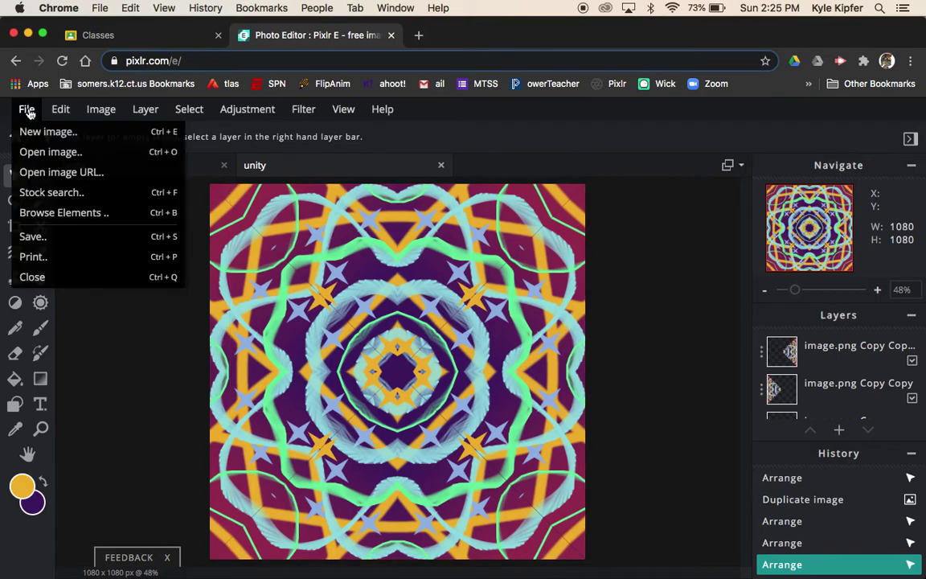
click(62, 240)
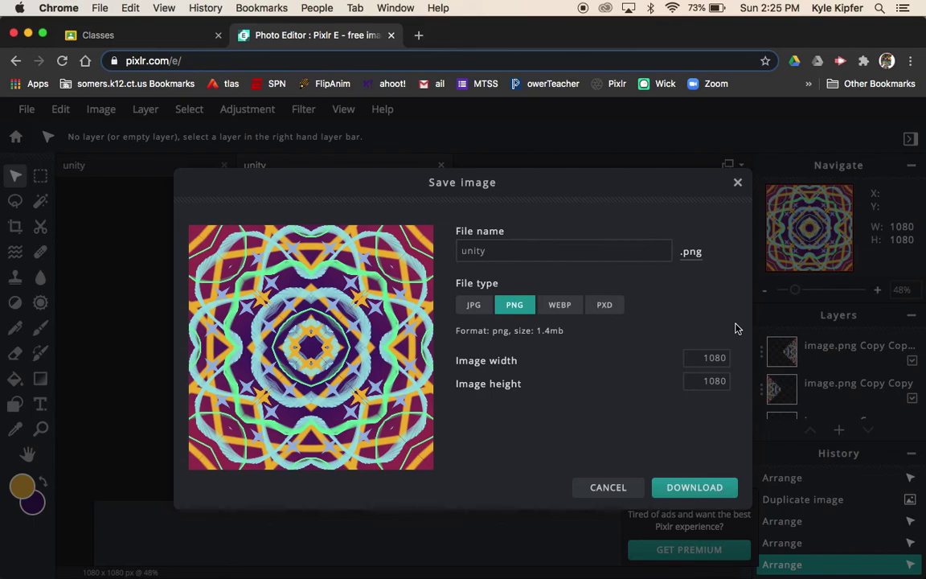
click(697, 488)
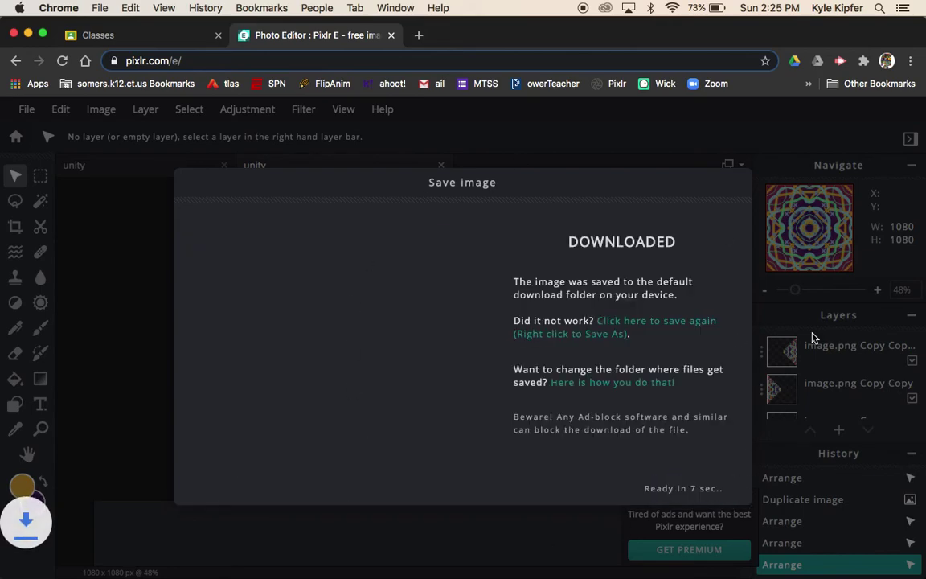
click(711, 489)
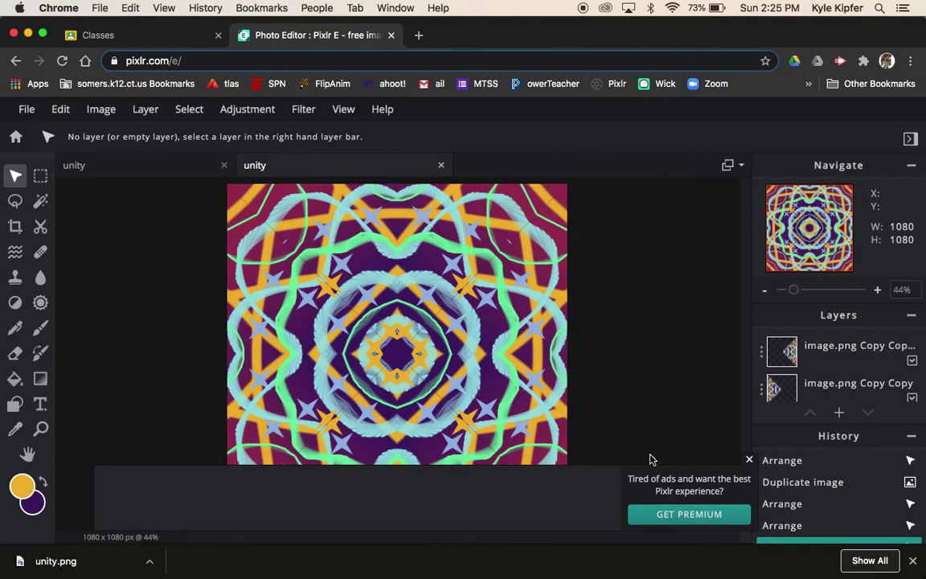
click(751, 461)
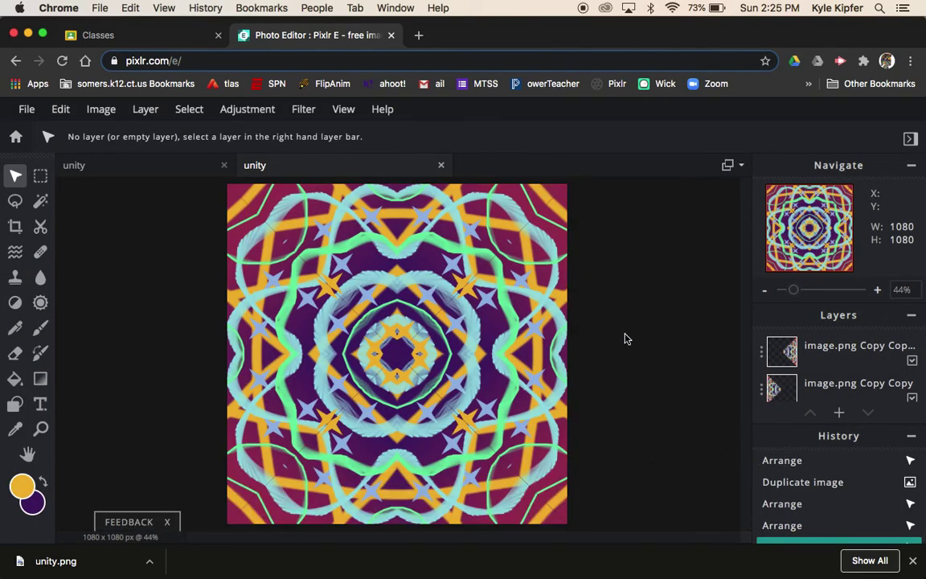